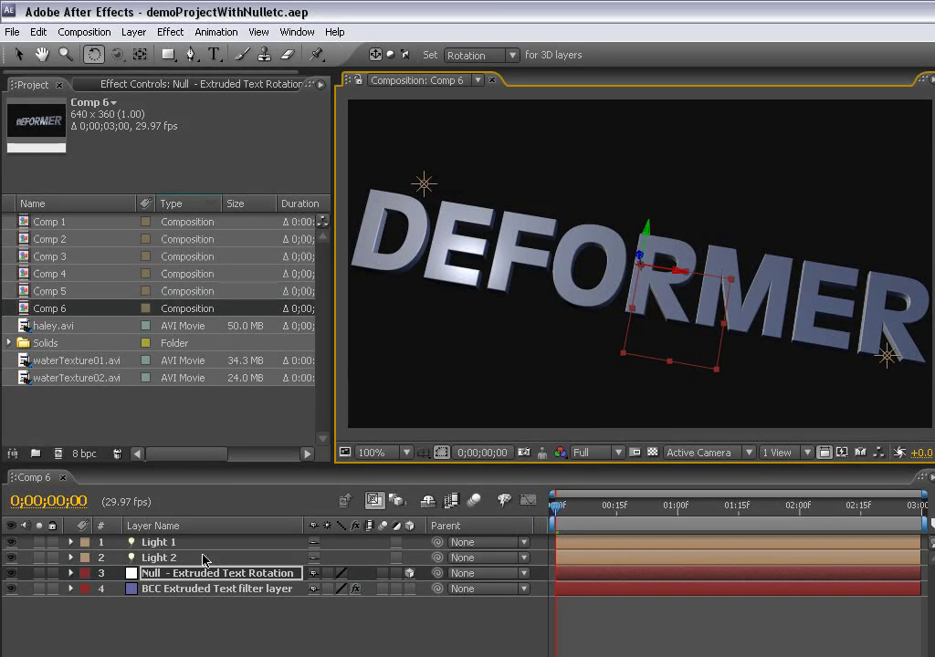
Rotate the null so the DEFORMER text sits nearly level.
click(209, 589)
click(214, 574)
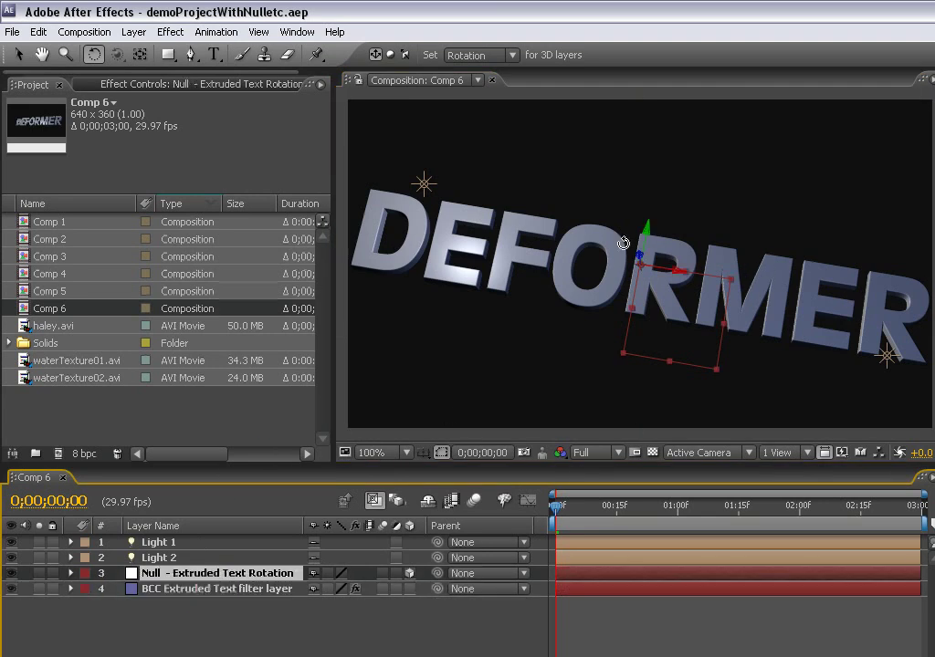
drag(646, 235, 611, 236)
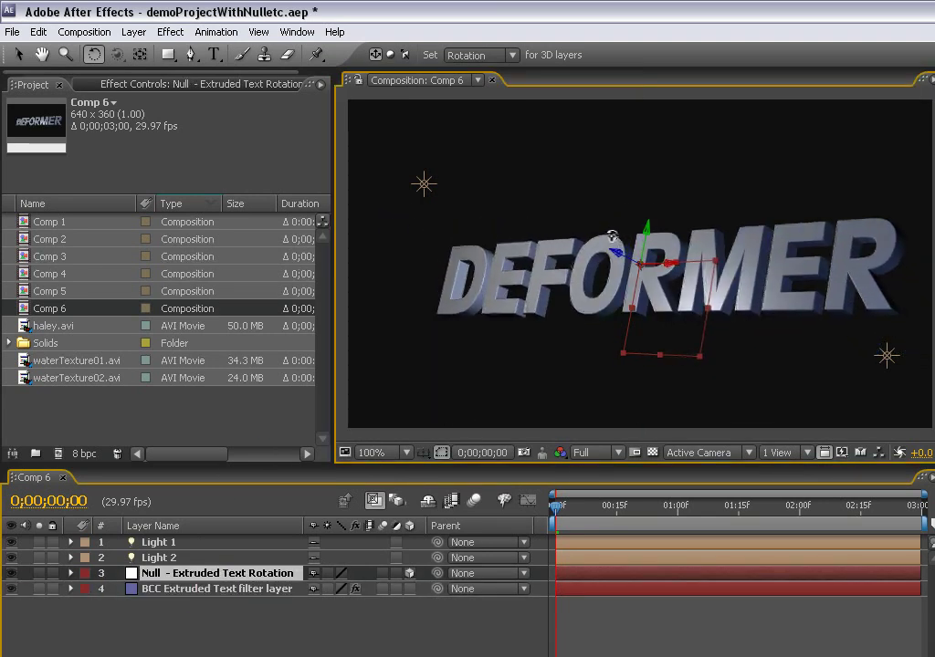
Enable Use Bend-Taper-Twist on the BCC Extruded Text effect, leaving Strength at 0.00.
click(283, 591)
click(170, 86)
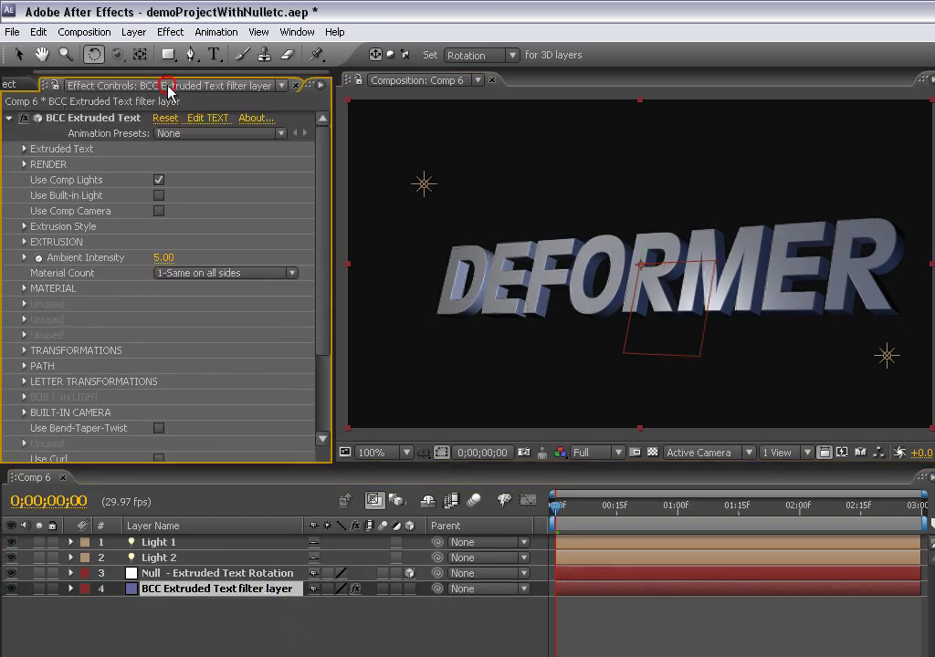
click(320, 432)
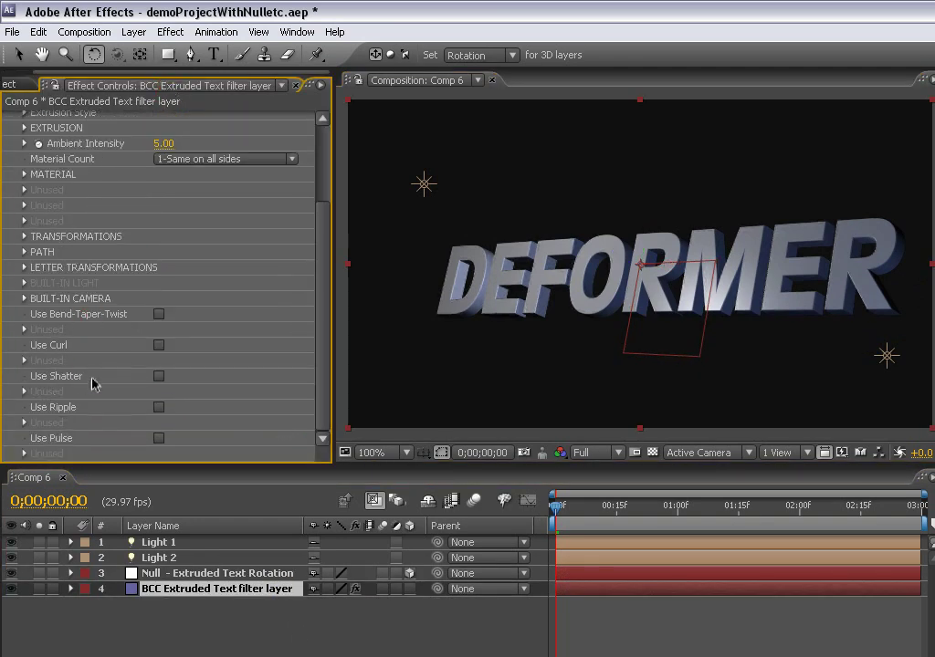
click(159, 315)
Bend the text with a negative Bend-Taper-Twist Strength and swing the null to view it.
click(27, 333)
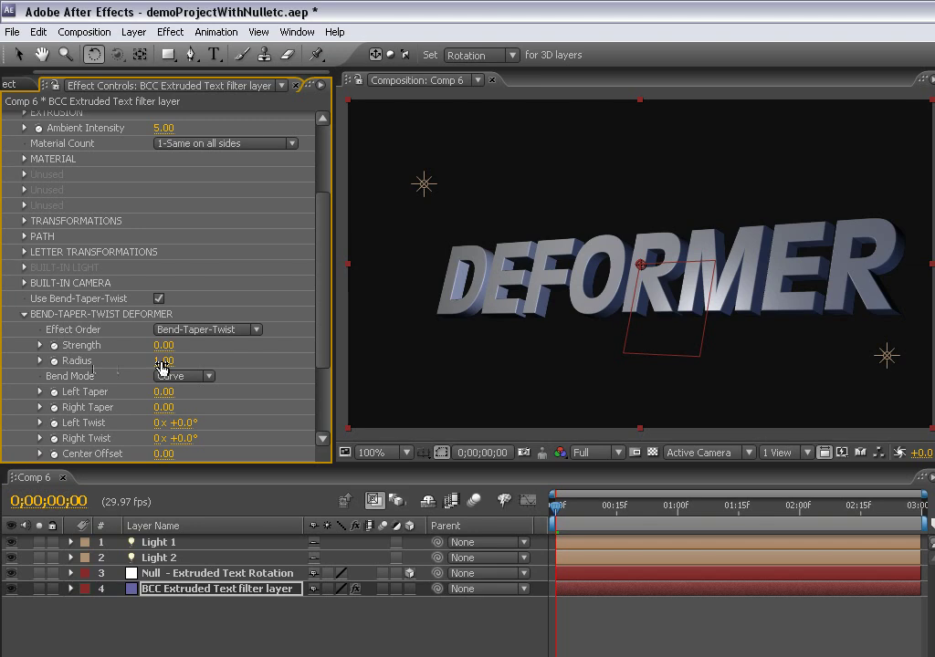
drag(158, 345, 154, 345)
click(193, 573)
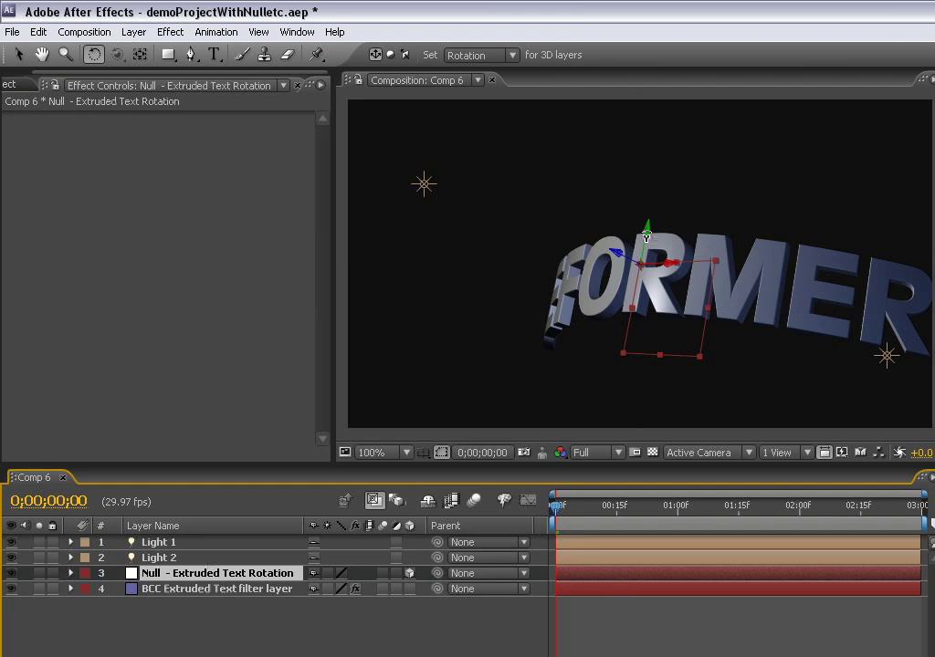
drag(646, 235, 634, 261)
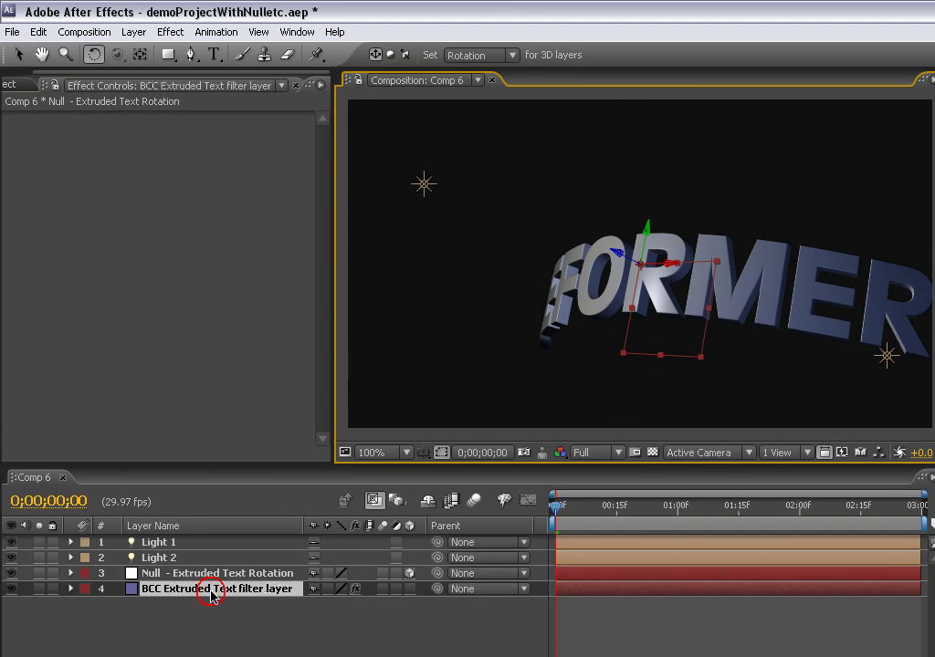
Twist the left end of the text with Left Twist, then rotate the null to inspect.
click(211, 589)
click(322, 425)
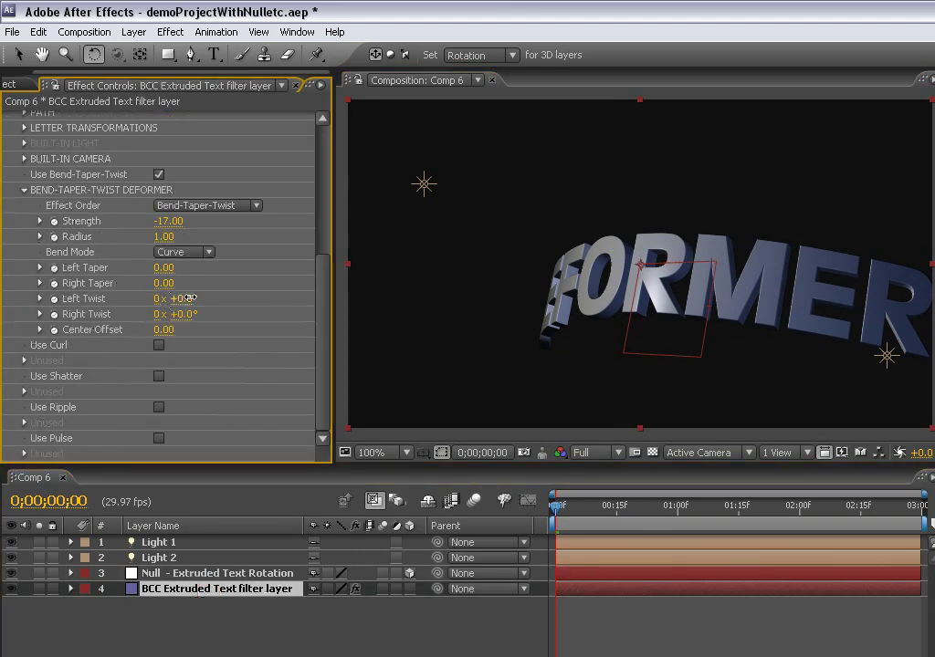
drag(197, 298, 128, 314)
click(152, 575)
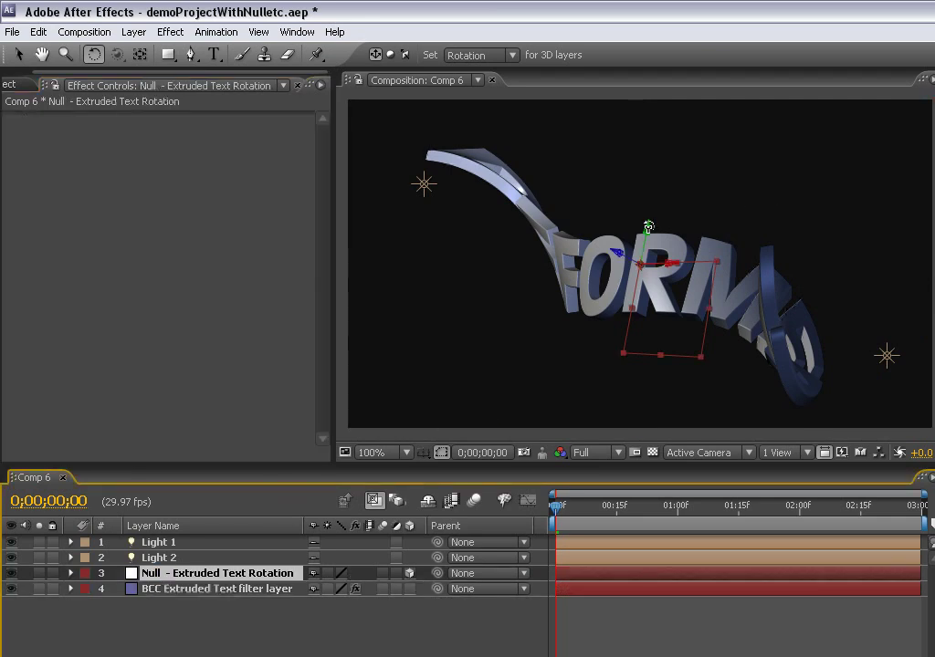
drag(644, 229, 638, 266)
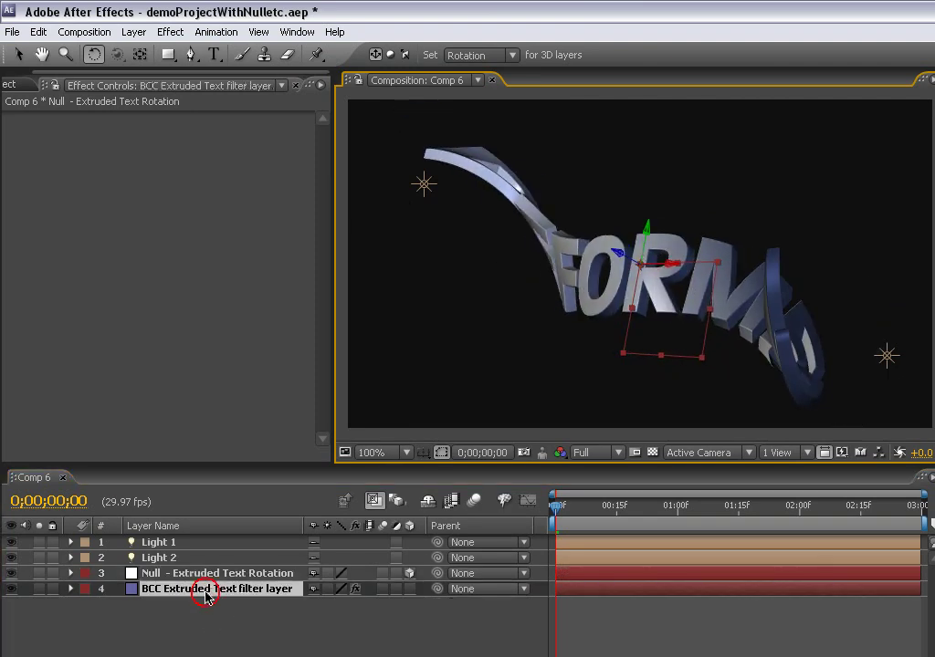
Reset Strength to 0, shift the Center Offset, and switch off Bend-Taper-Twist.
click(206, 591)
scroll(294, 429, down, 5)
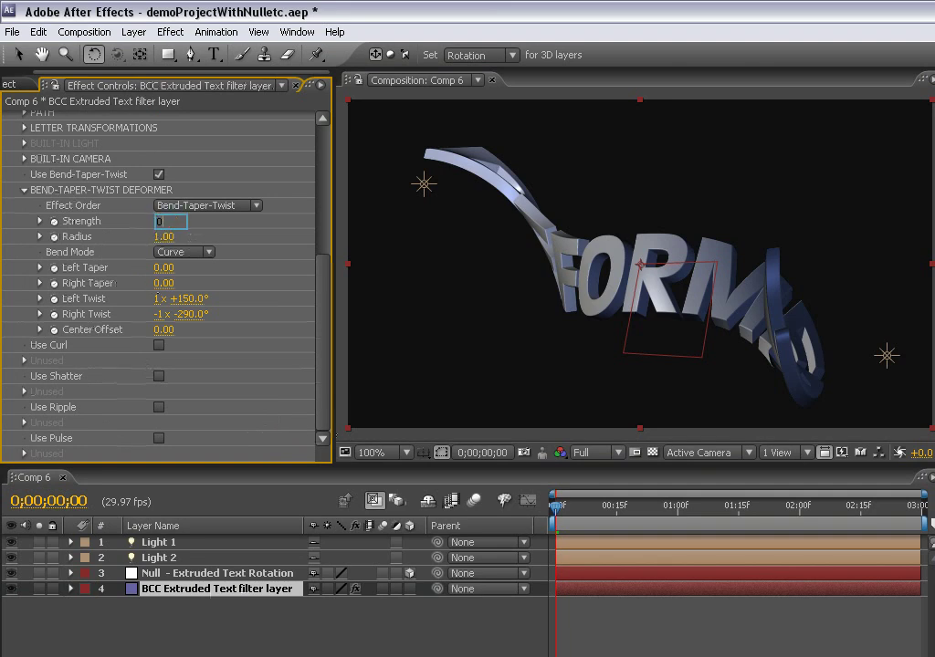
key(Return)
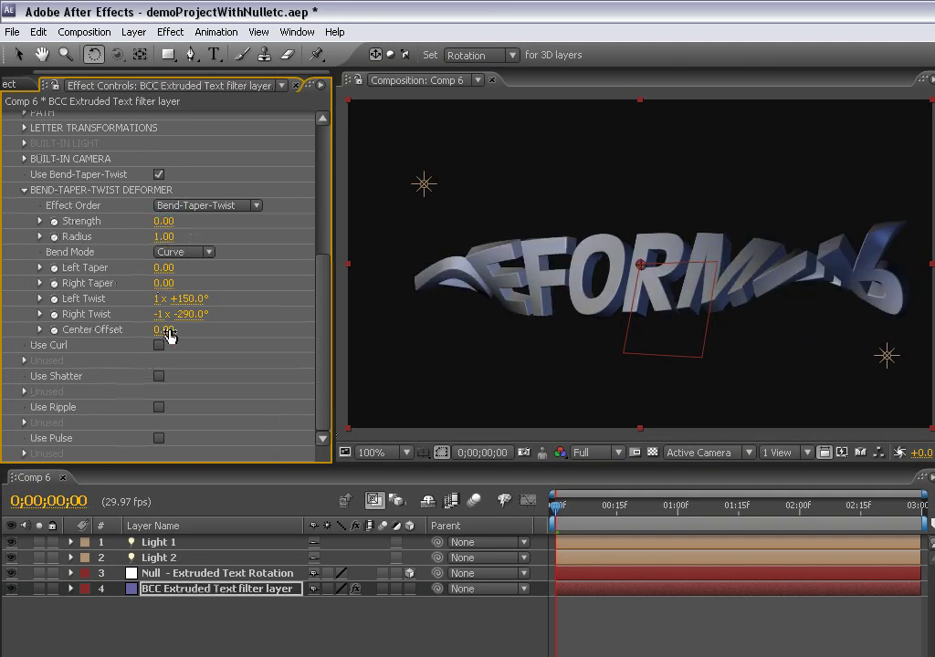
drag(163, 331, 197, 355)
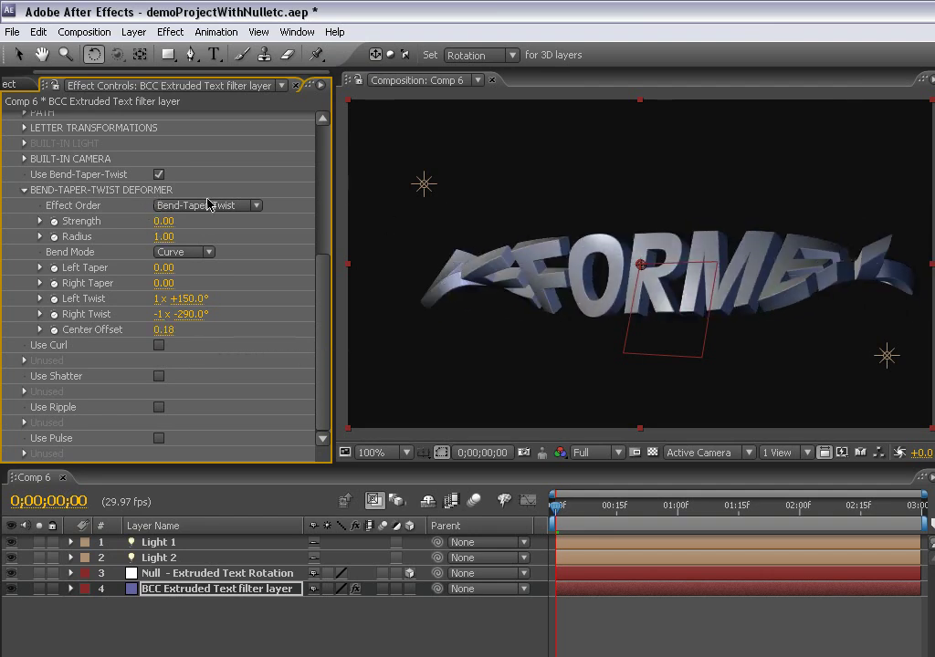
click(160, 175)
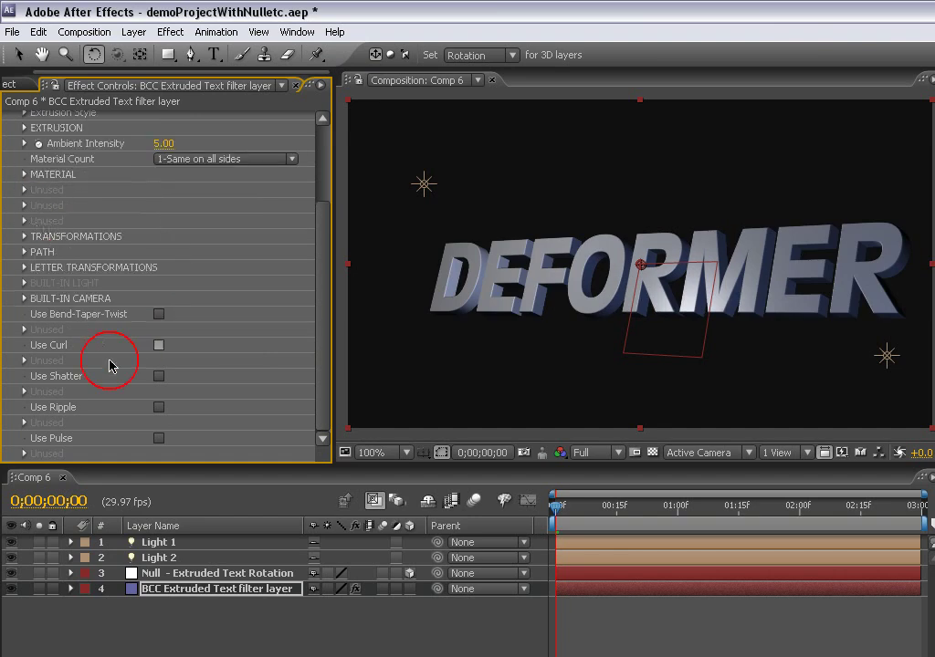
Turn on Curl, increase Angle 1 and tighten the curl, then rotate the null to view.
click(23, 361)
scroll(88, 368, down, 3)
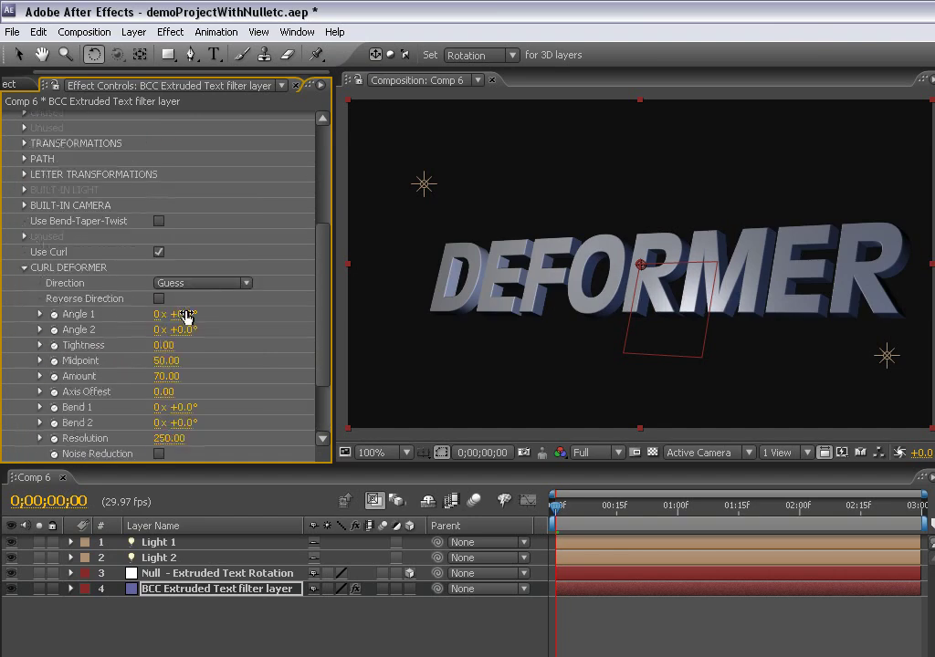
drag(240, 313, 260, 347)
drag(163, 352, 259, 347)
click(218, 573)
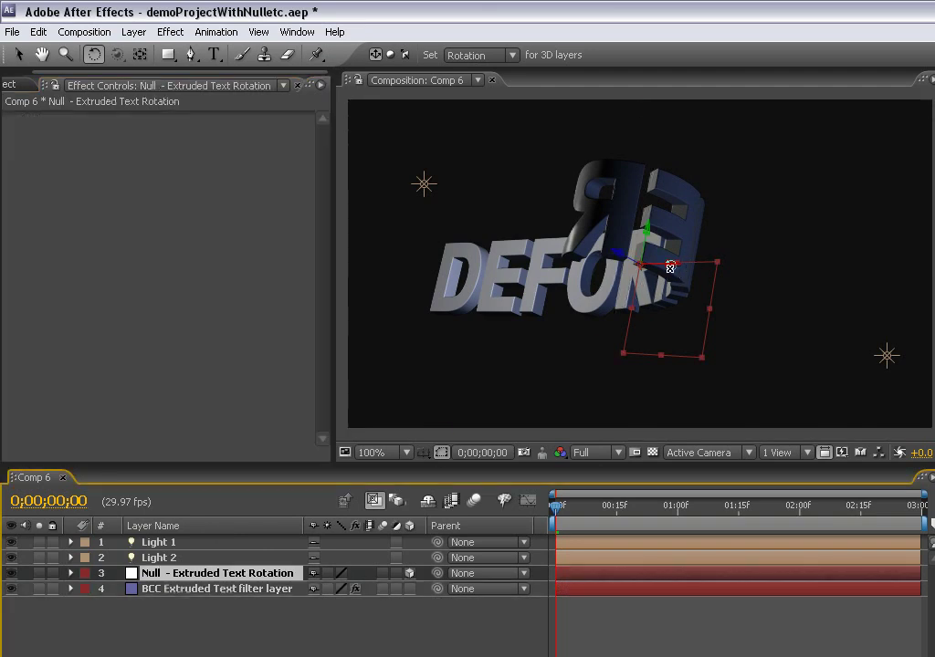
drag(670, 267, 689, 216)
Set the curl's Angle 2 to about -120° and Tightness to 49.
click(205, 590)
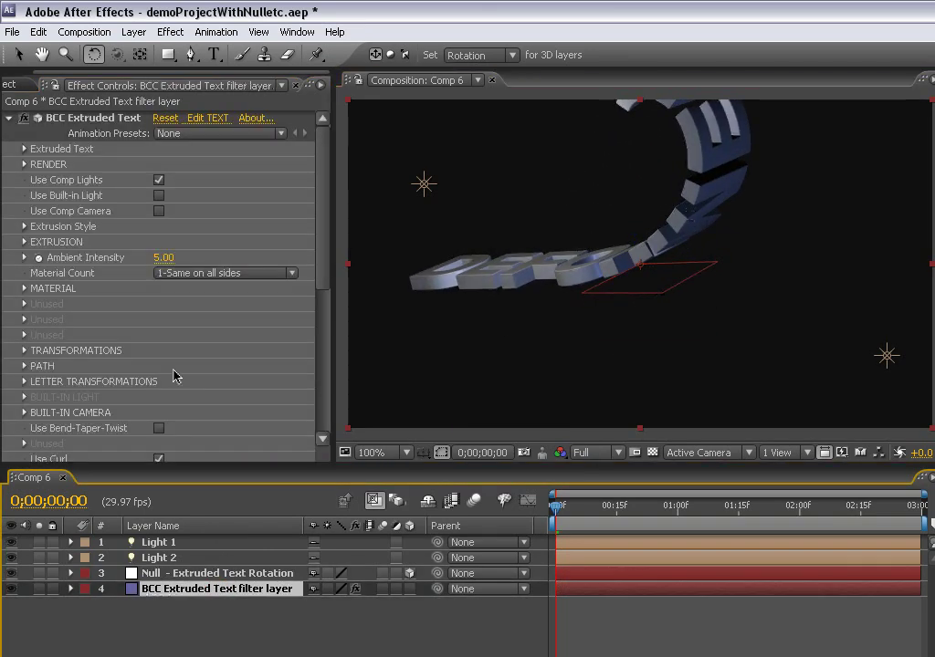
scroll(325, 430, down, 6)
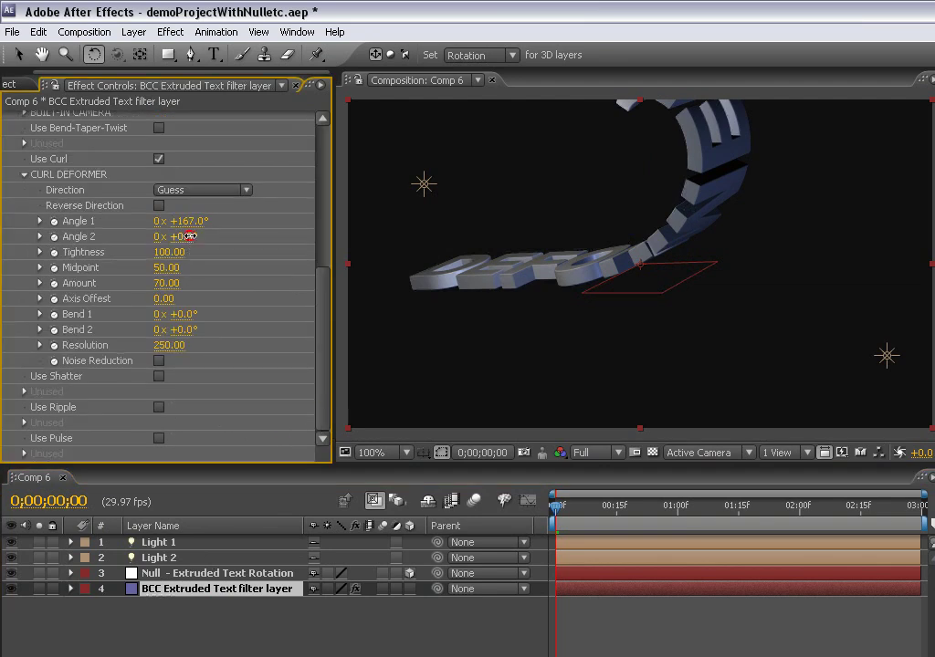
drag(189, 236, 222, 288)
drag(170, 254, 178, 313)
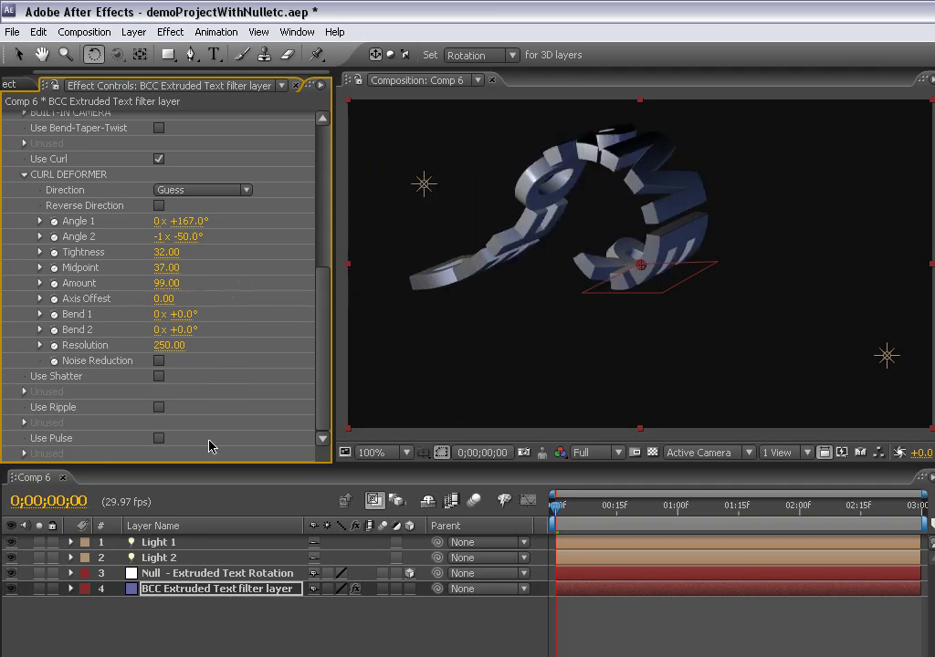
Rotate the null back so the DEFORMER text faces forward.
click(237, 574)
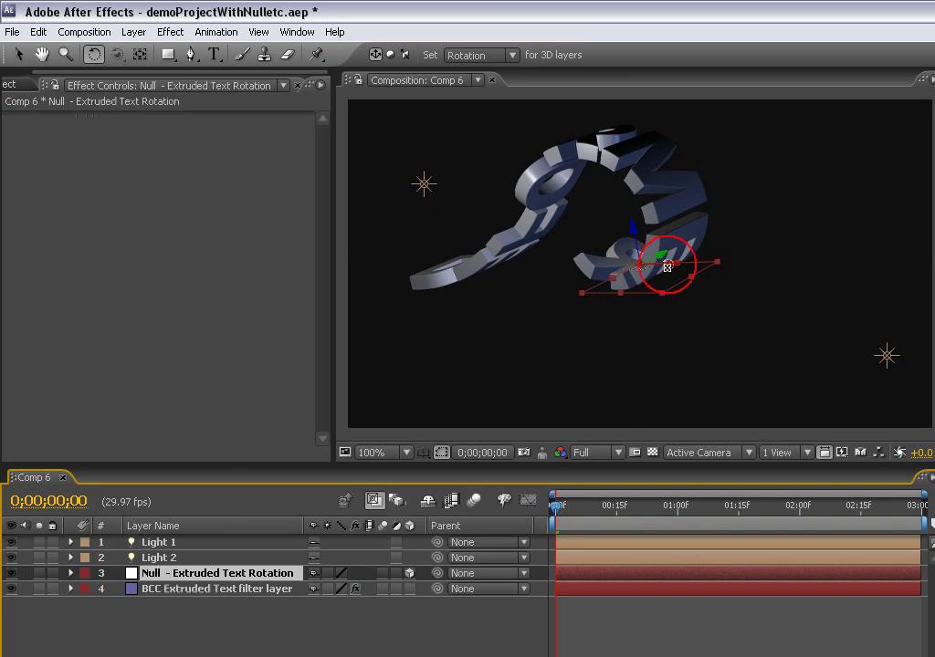
drag(667, 266, 651, 320)
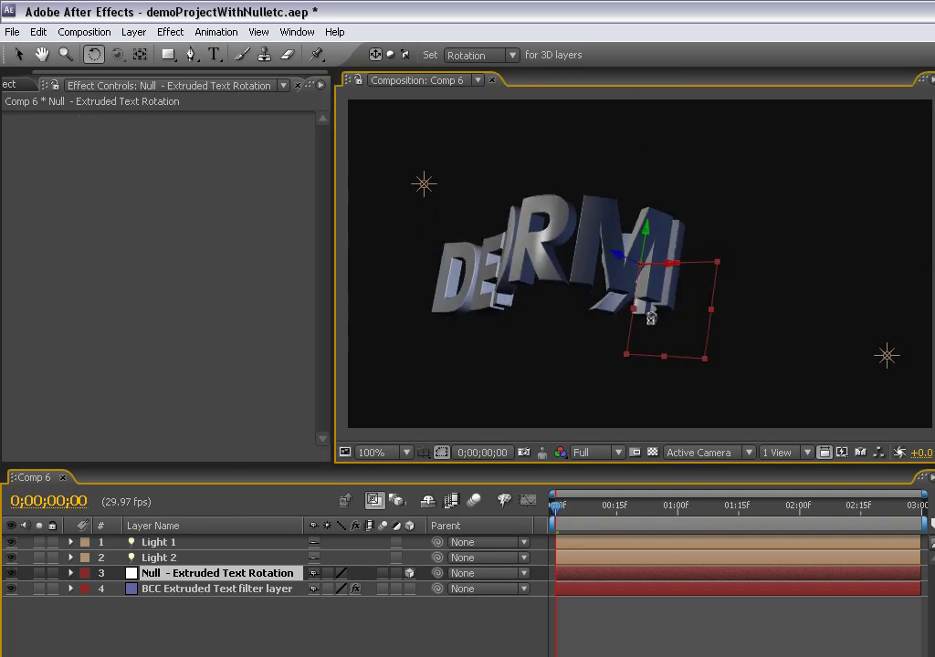
key(Return)
Lower the Curl Amount to -23 so the text unrolls nearly straight.
click(185, 592)
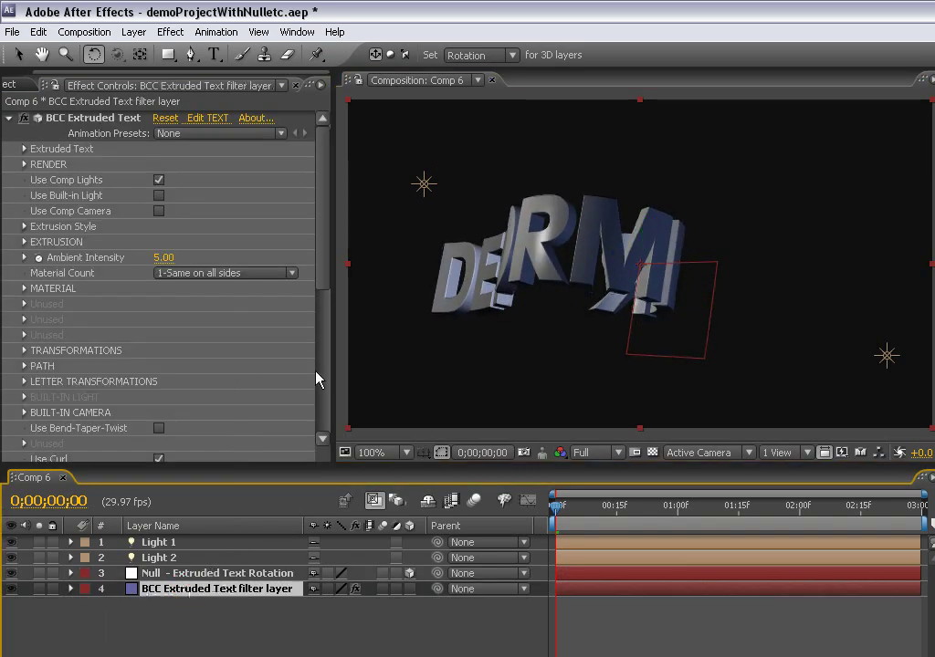
scroll(257, 422, down, 5)
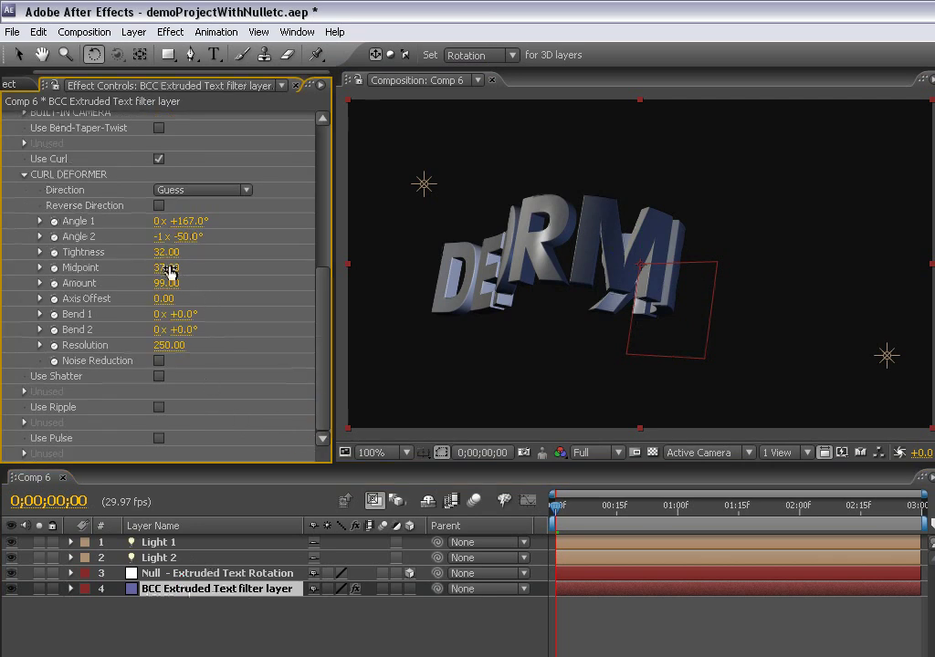
drag(181, 283, 90, 311)
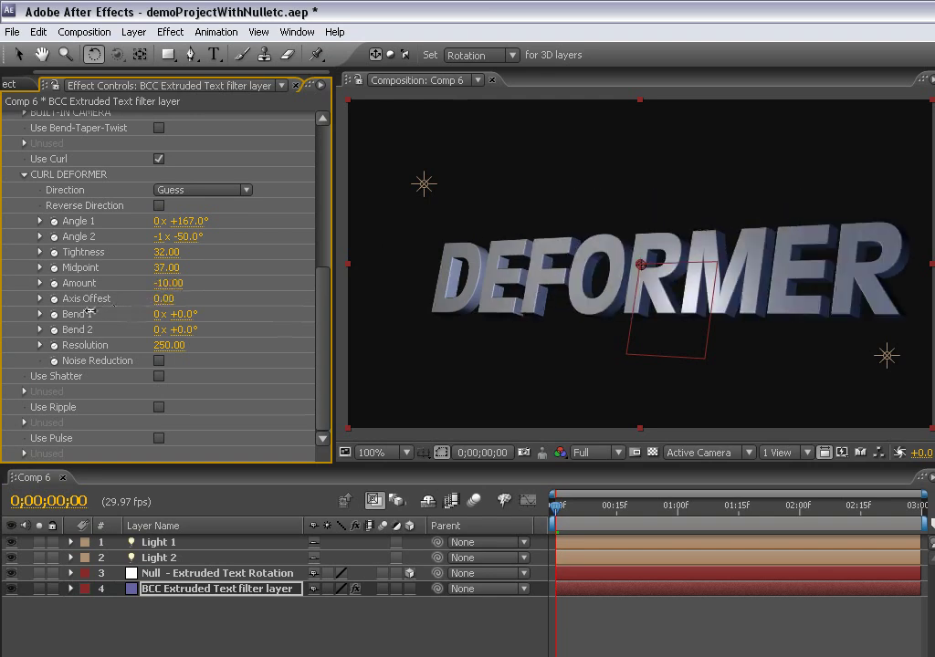
Collapse the Curl settings and set the Shatter Scatter Wipe Mode to Left->Right.
click(26, 176)
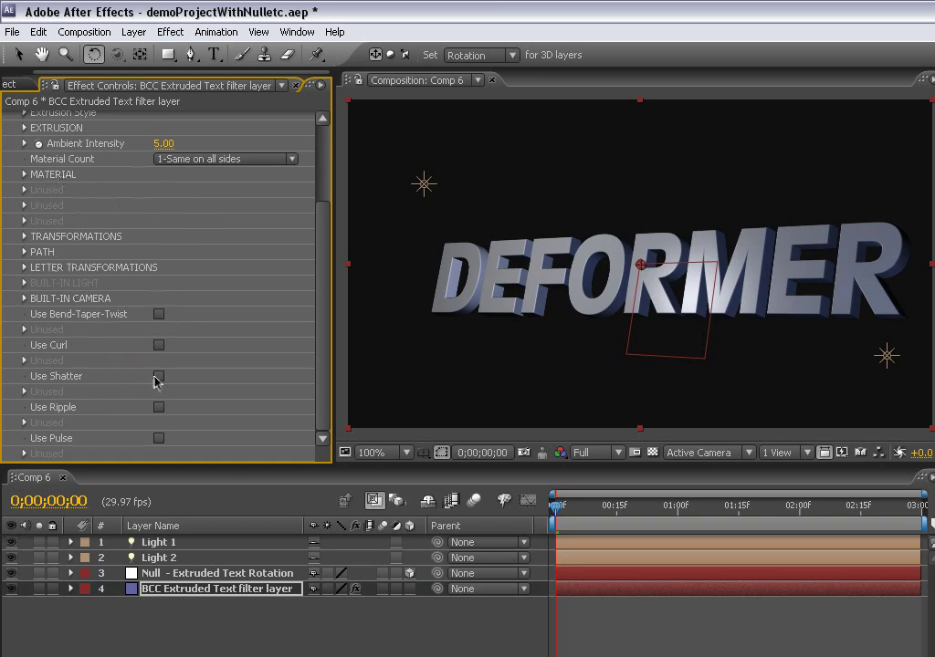
drag(551, 516, 617, 519)
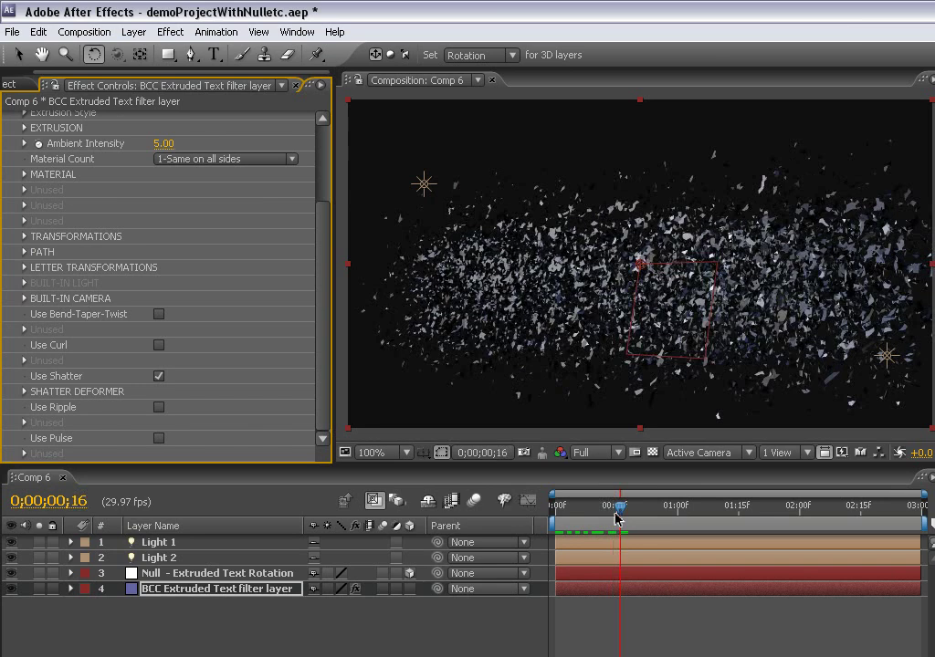
click(25, 391)
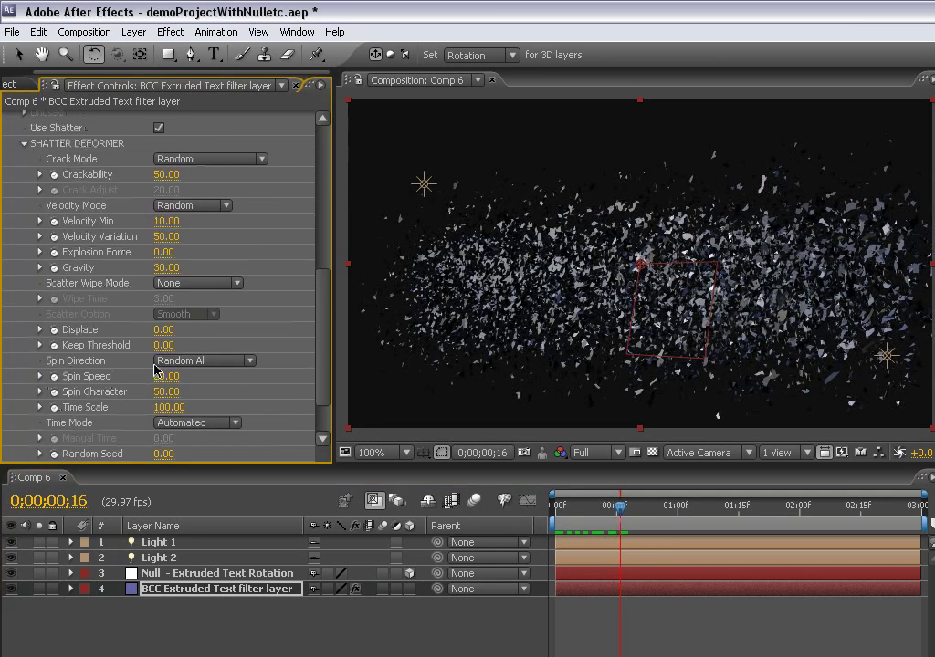
click(187, 284)
click(185, 302)
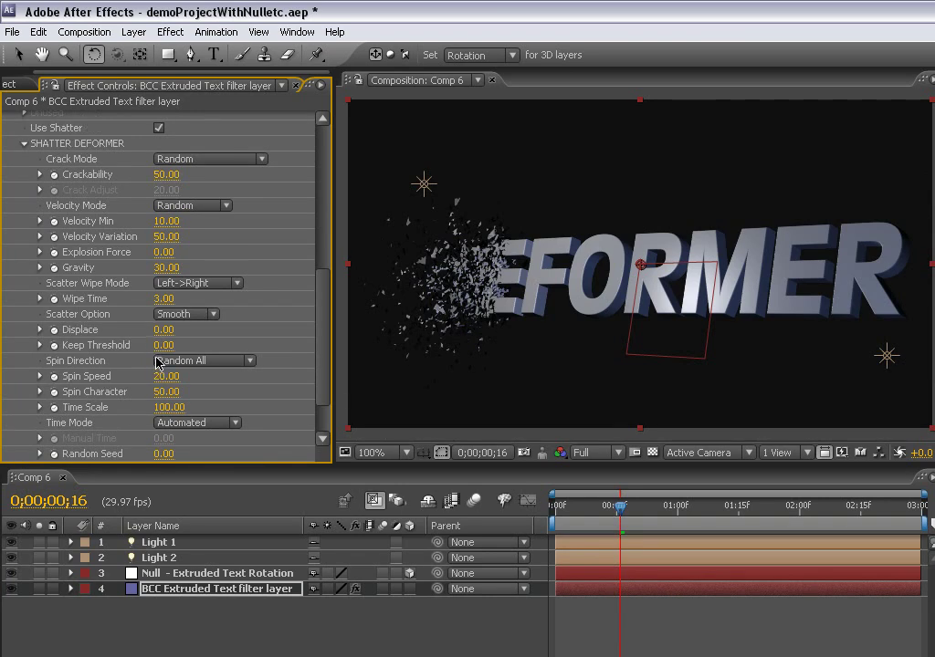
Shorten Wipe Time to 1.09 and lower Crackability to 22, previewing the shatter.
drag(144, 302, 4, 307)
drag(616, 511, 642, 527)
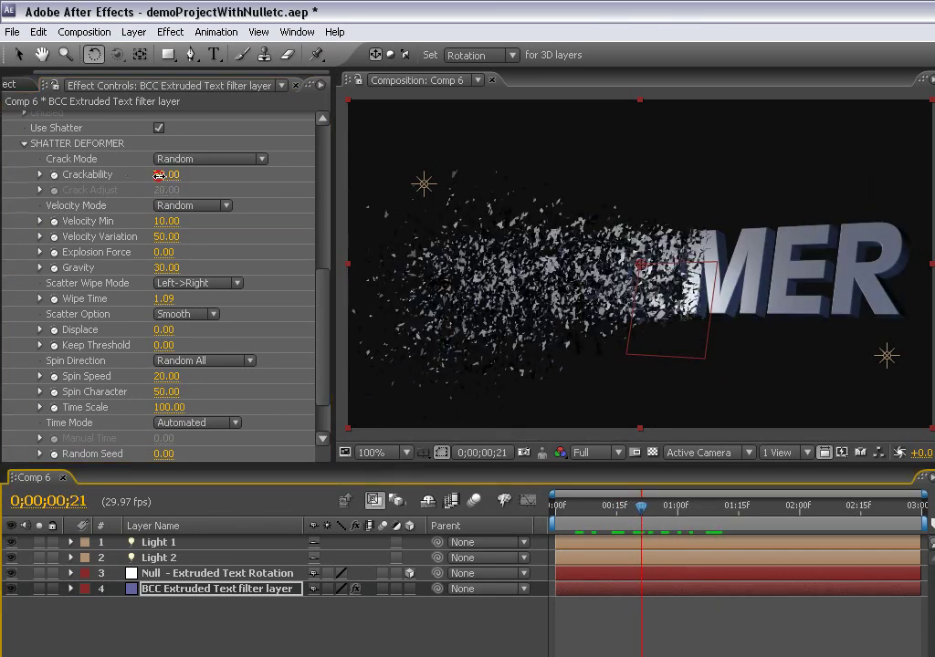
mouse_move(150, 175)
mouse_down()
mouse_move(126, 176)
mouse_move(135, 177)
mouse_up()
mouse_move(641, 512)
mouse_down()
mouse_move(593, 511)
mouse_move(689, 512)
mouse_move(656, 511)
mouse_up()
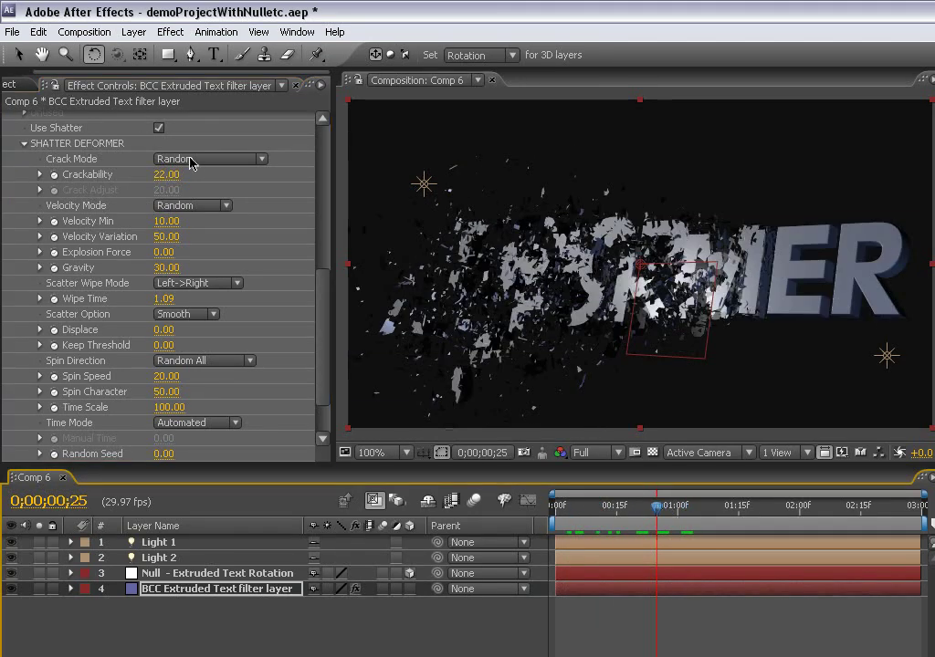
Set Velocity Mode to Outward and Explosion Force to 2.00.
click(179, 207)
click(182, 222)
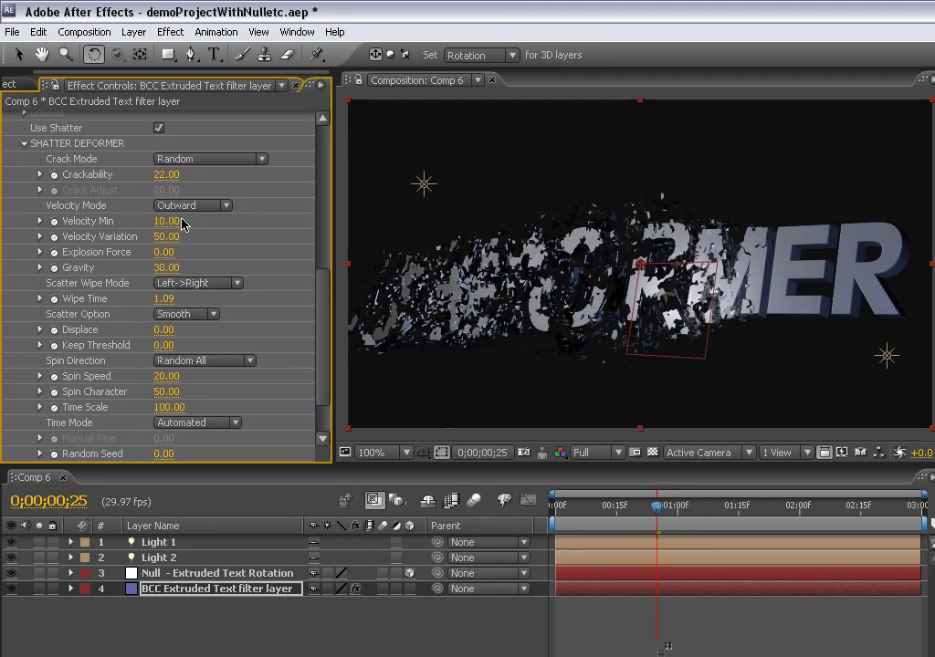
drag(591, 507, 660, 513)
click(161, 252)
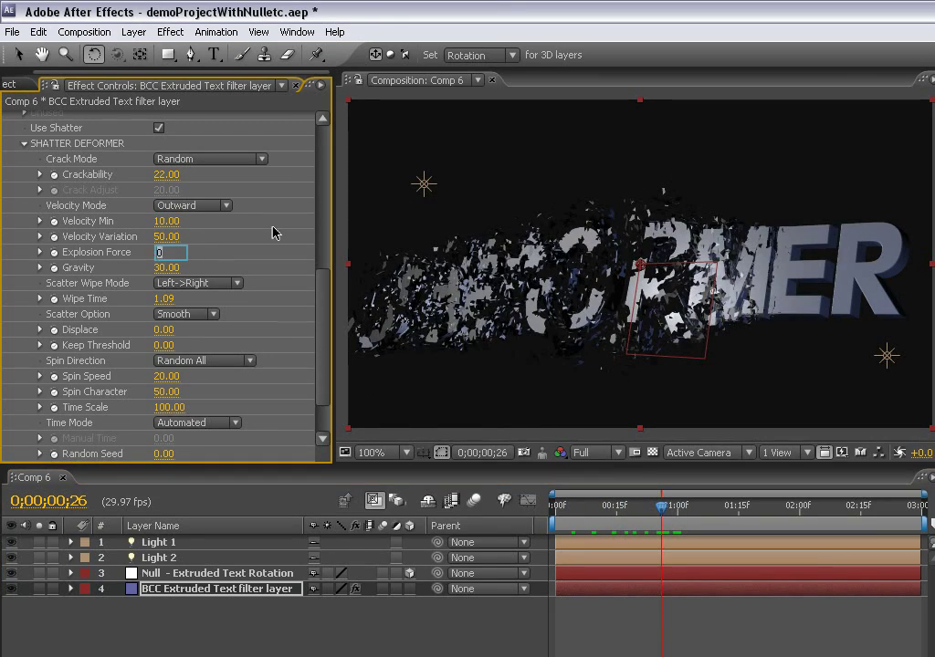
key(Up)
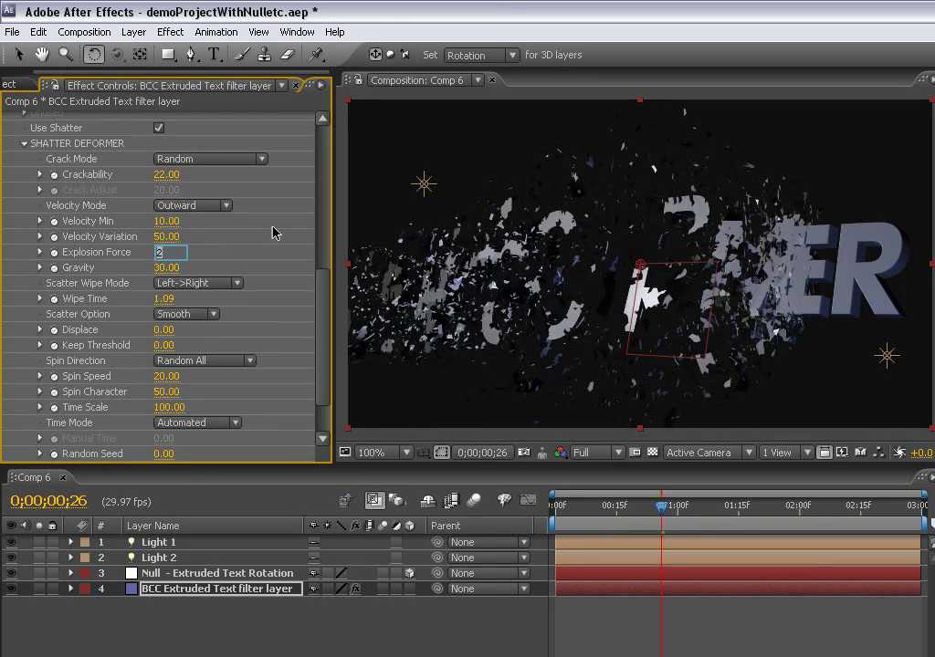
drag(663, 507, 633, 518)
click(340, 523)
Rotate the null edge-on and scrub the timeline to inspect the flying fragments.
click(286, 575)
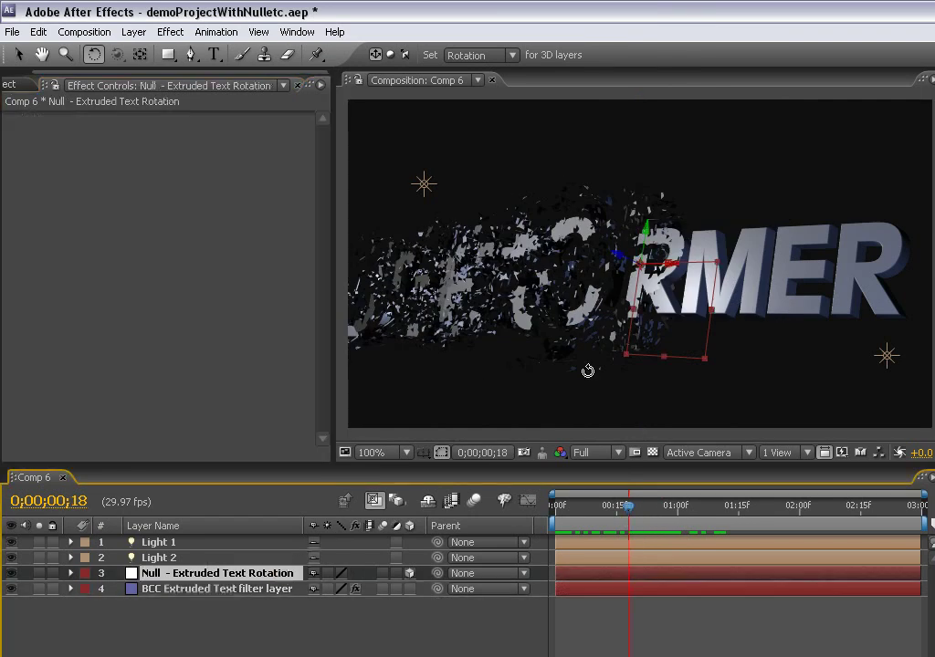
mouse_move(656, 236)
mouse_down()
mouse_move(755, 253)
mouse_move(643, 252)
mouse_up()
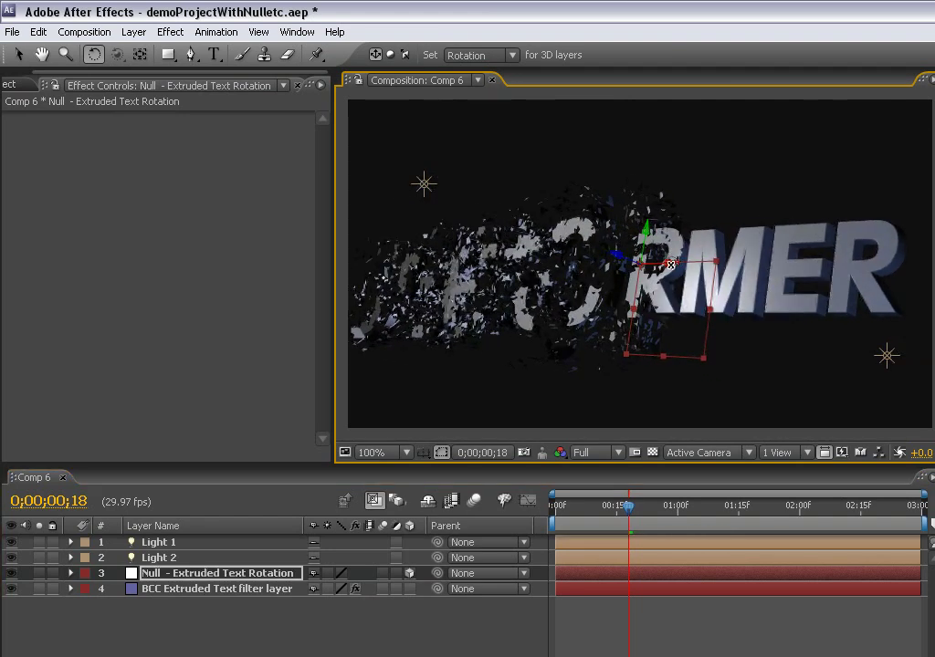
mouse_move(667, 262)
mouse_down()
mouse_move(693, 203)
mouse_move(670, 265)
mouse_up()
drag(689, 505, 721, 506)
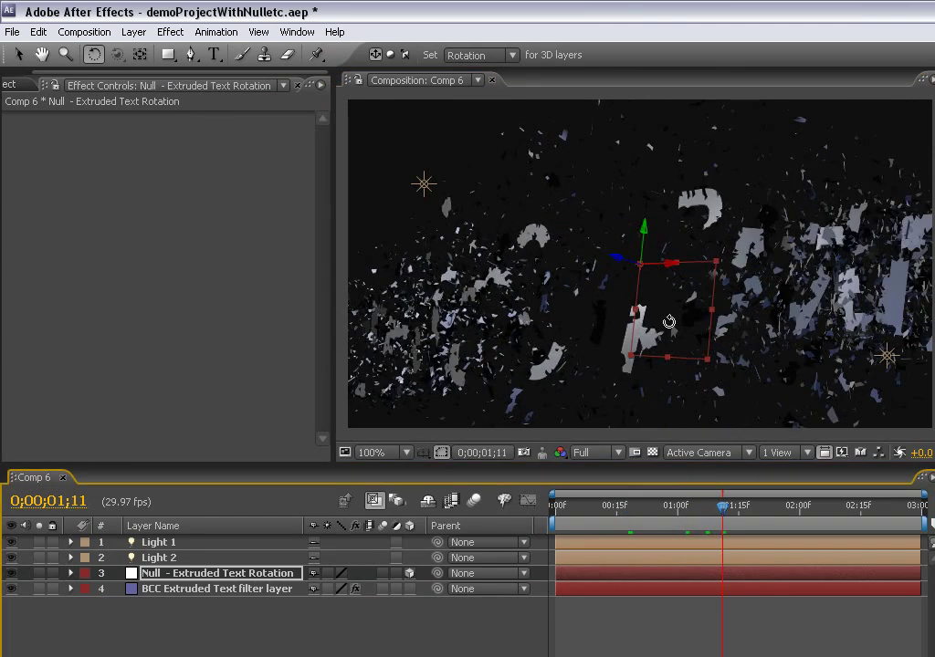
mouse_move(667, 260)
mouse_down()
mouse_move(688, 199)
mouse_move(663, 271)
mouse_move(664, 257)
mouse_up()
drag(721, 511, 648, 511)
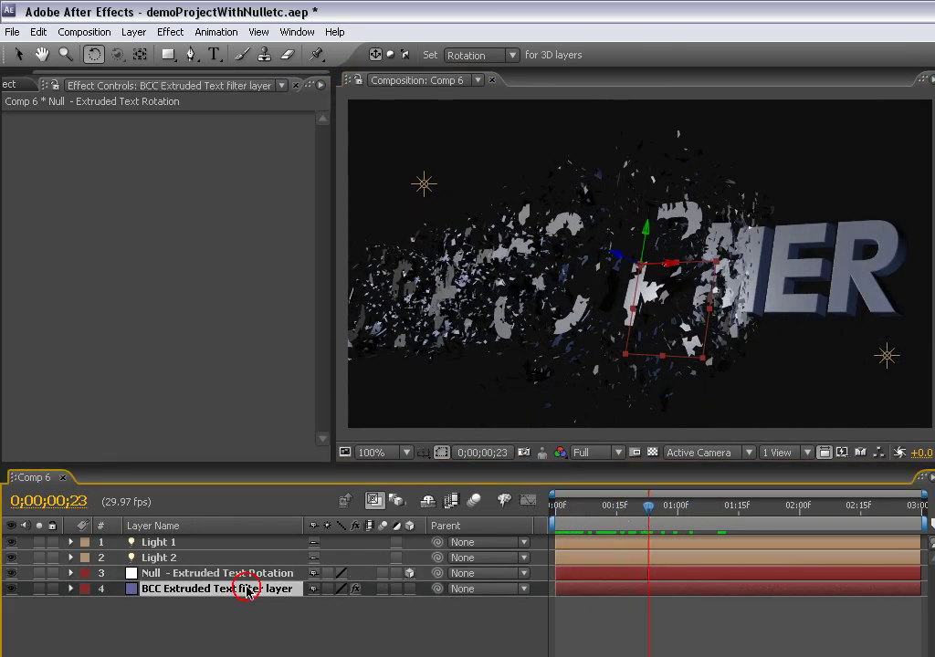
Switch Scatter Wipe Mode to Right->Left and RAM-preview the shatter.
click(247, 590)
click(317, 424)
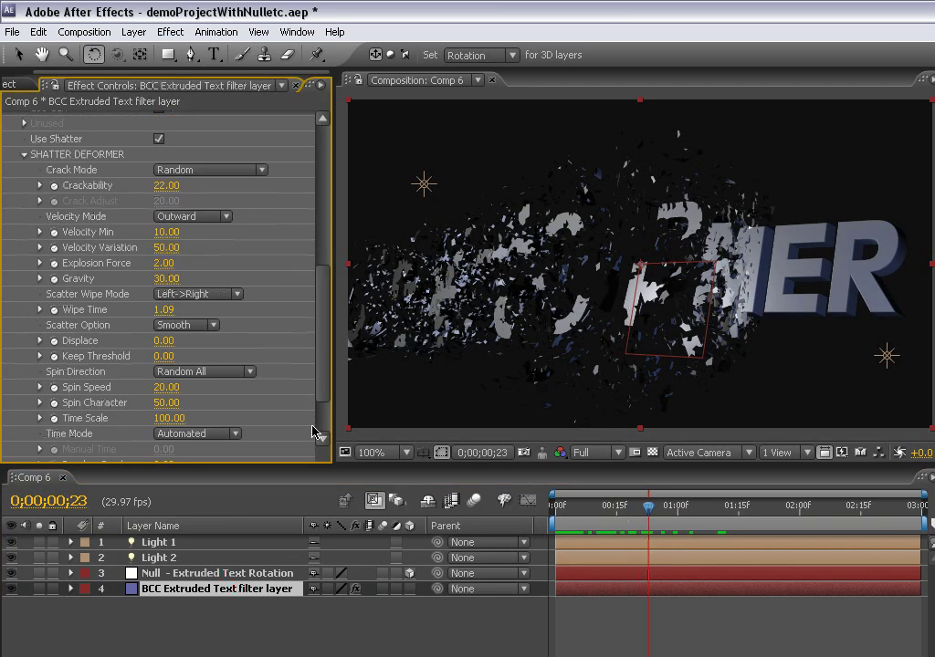
click(188, 294)
click(184, 256)
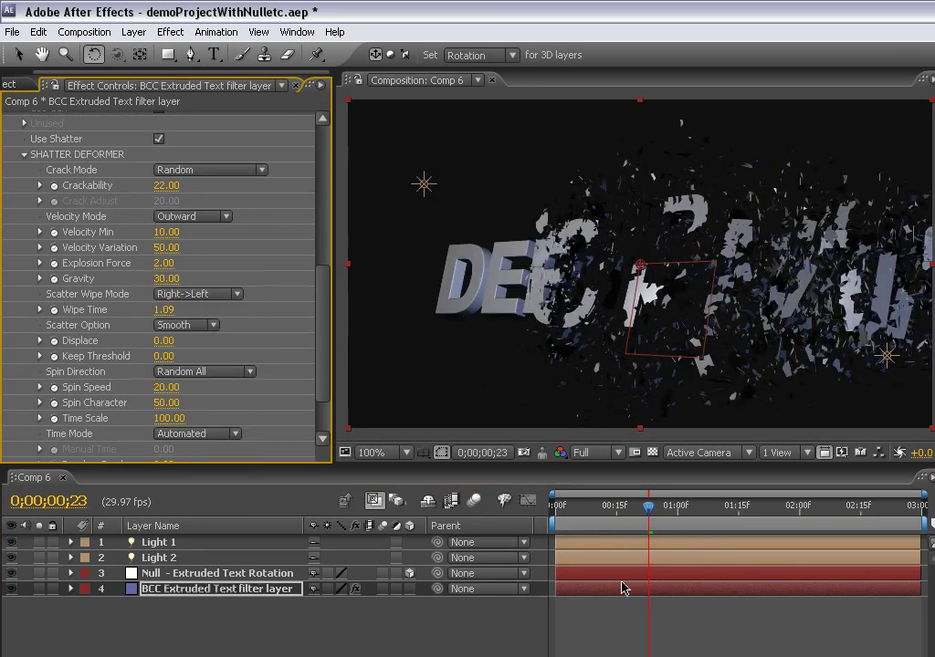
key(KP_0)
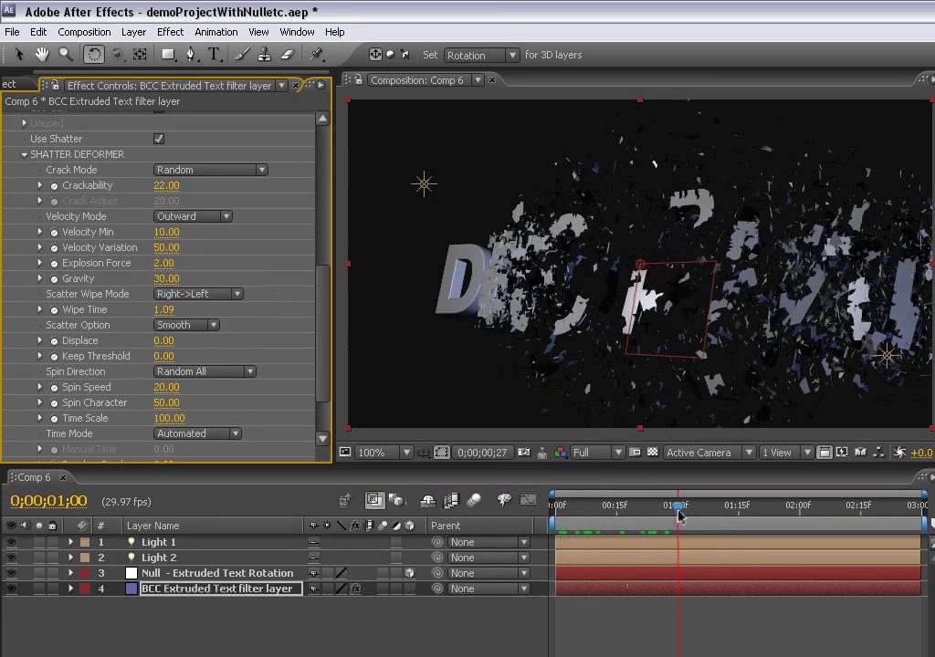
click(650, 515)
drag(650, 515, 636, 515)
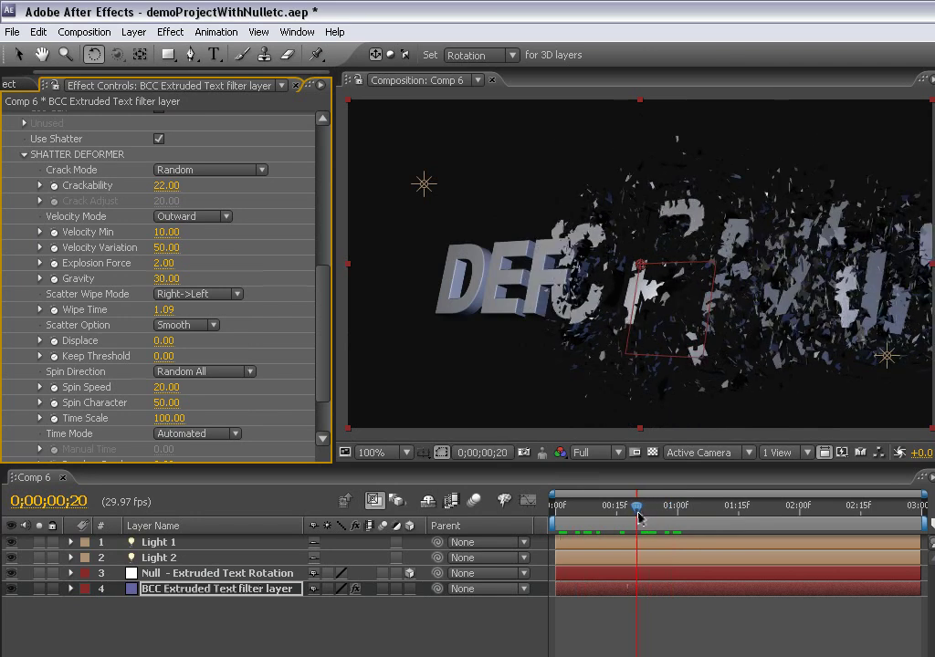
Change Scatter Wipe Mode to Top->Bottom and scrub through the shatter.
click(191, 294)
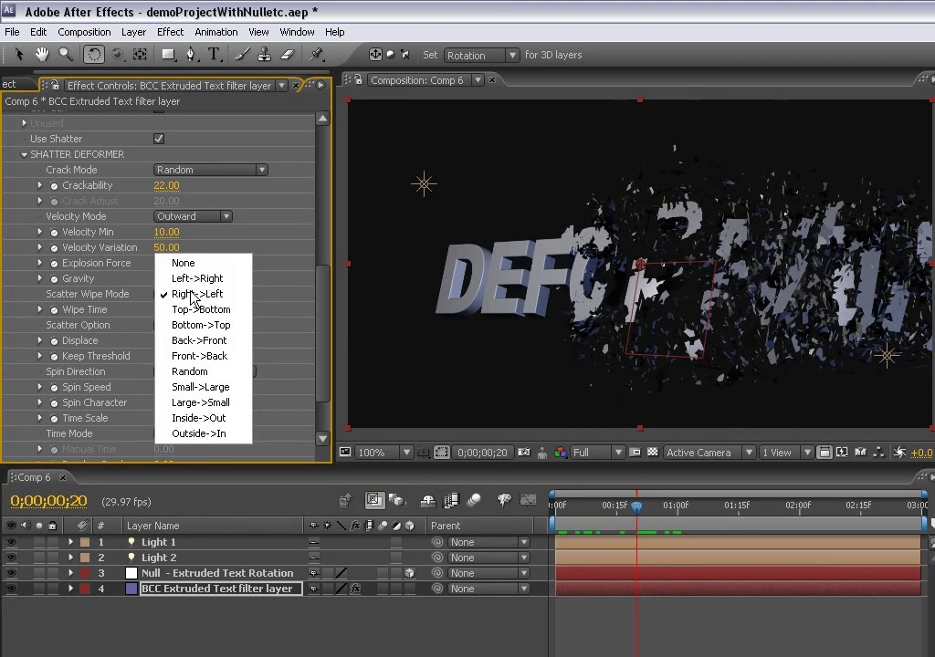
click(191, 310)
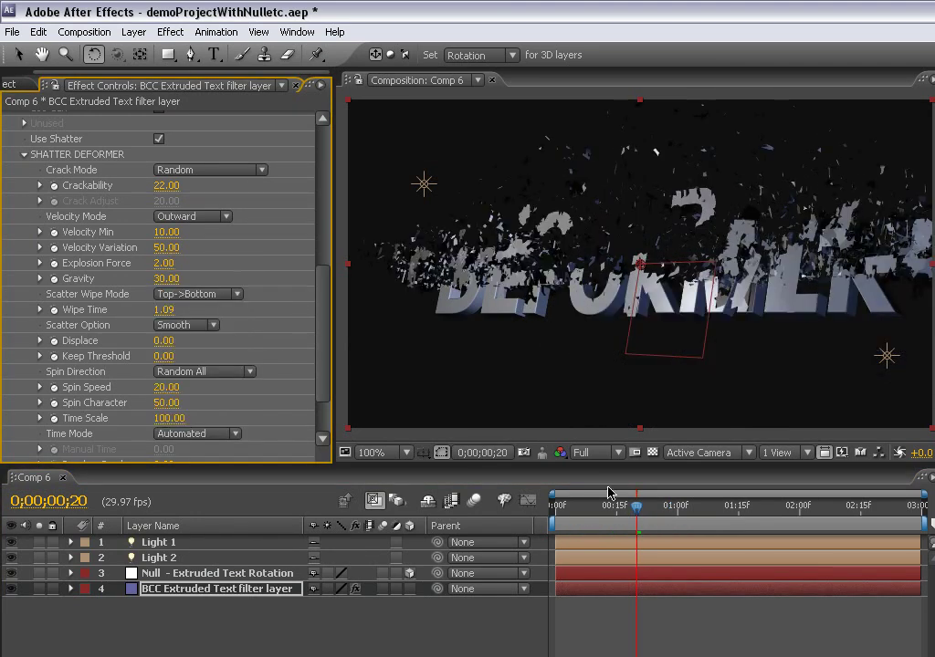
drag(598, 513, 645, 509)
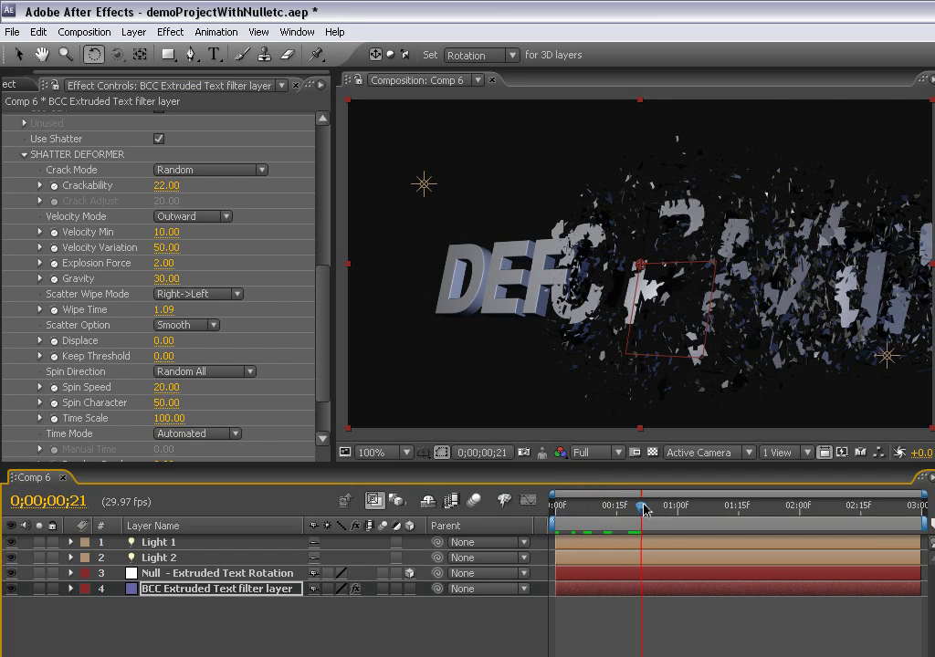
Replace the Shatter deformer with Ripple and preview the ripple animation.
click(158, 139)
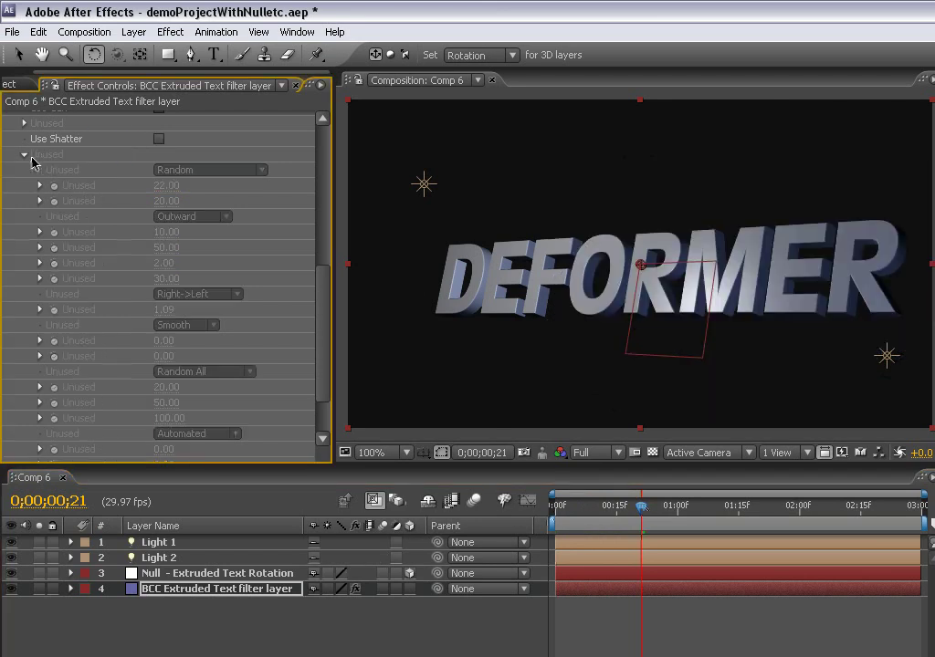
click(26, 156)
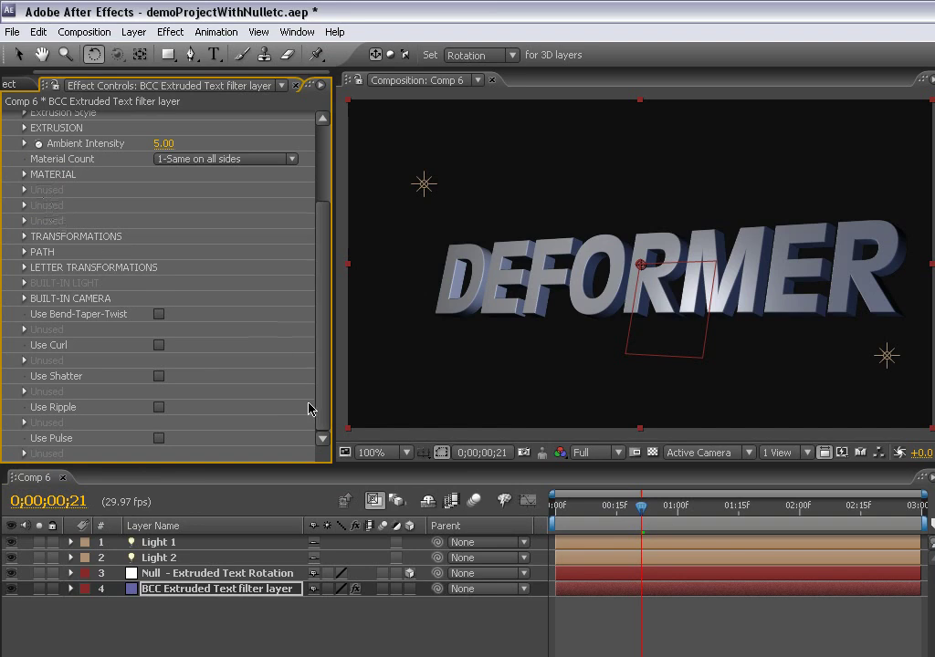
click(158, 407)
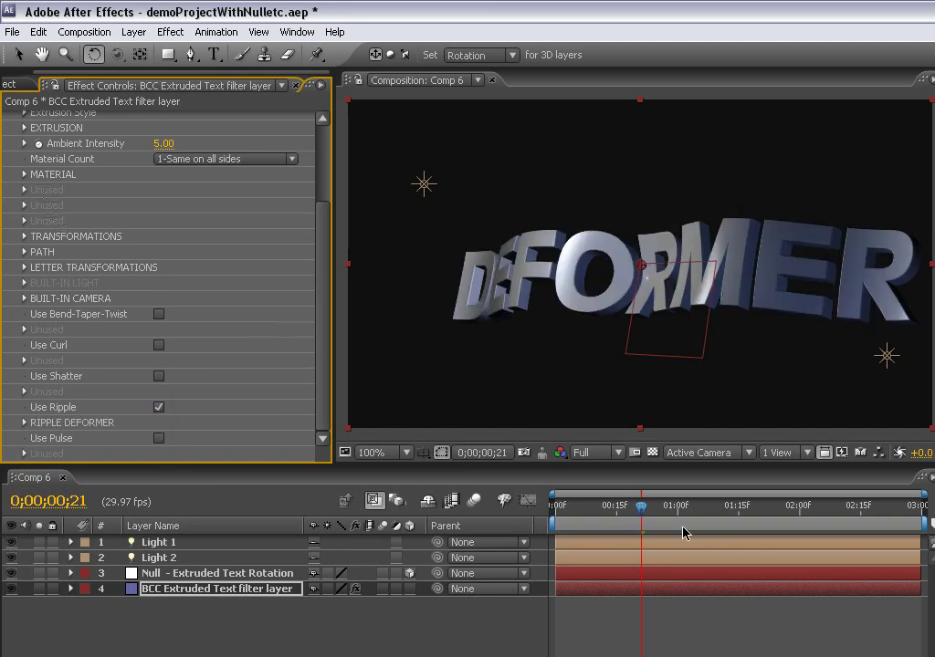
drag(611, 516, 674, 514)
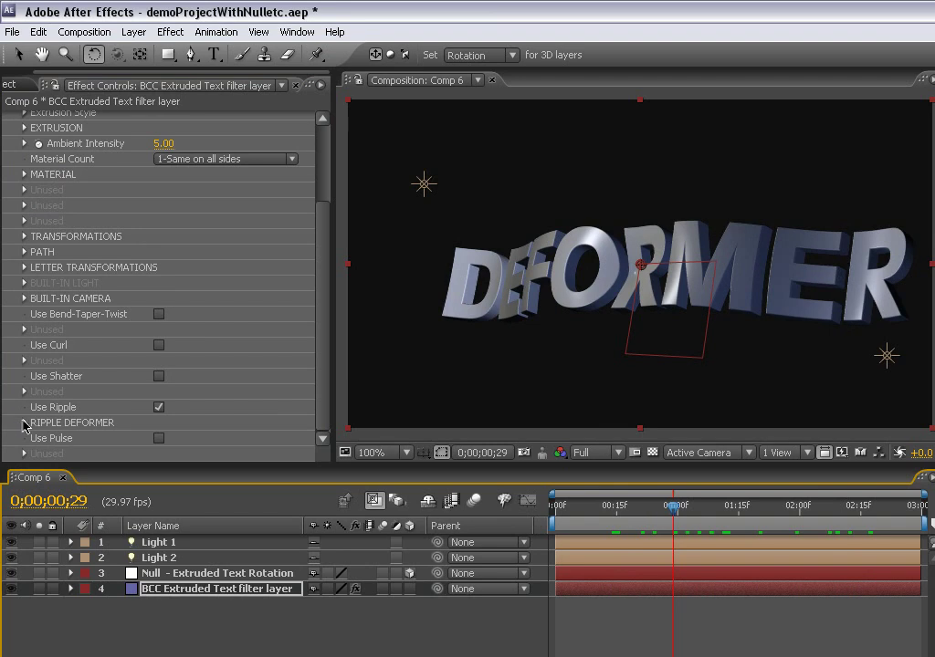
Set ripple Position X to -5.00 and lower Amplitude to 0.06, previewing the wave.
click(25, 422)
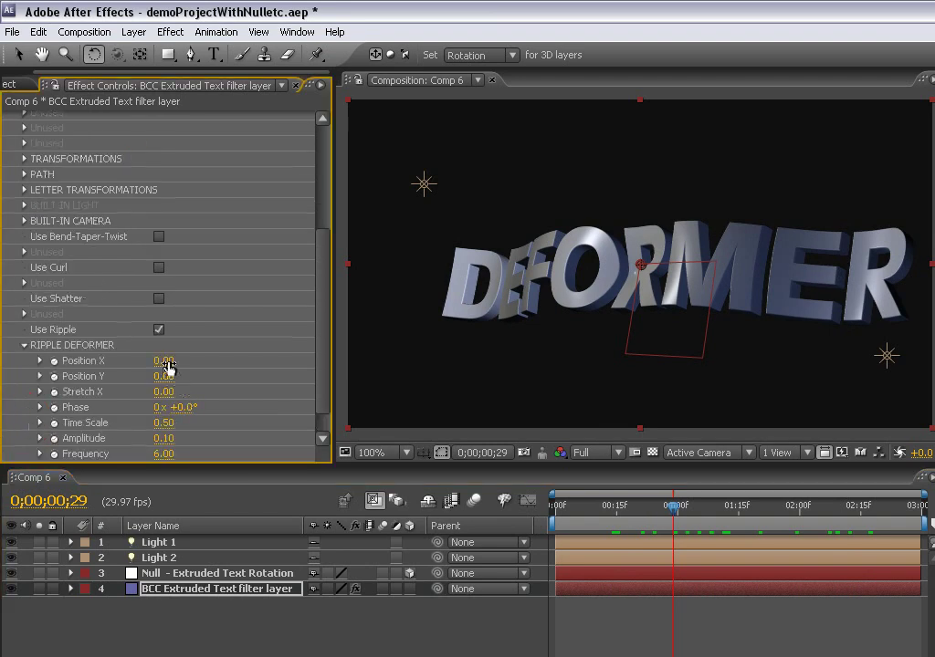
drag(146, 365, 102, 378)
scroll(323, 359, down, 2)
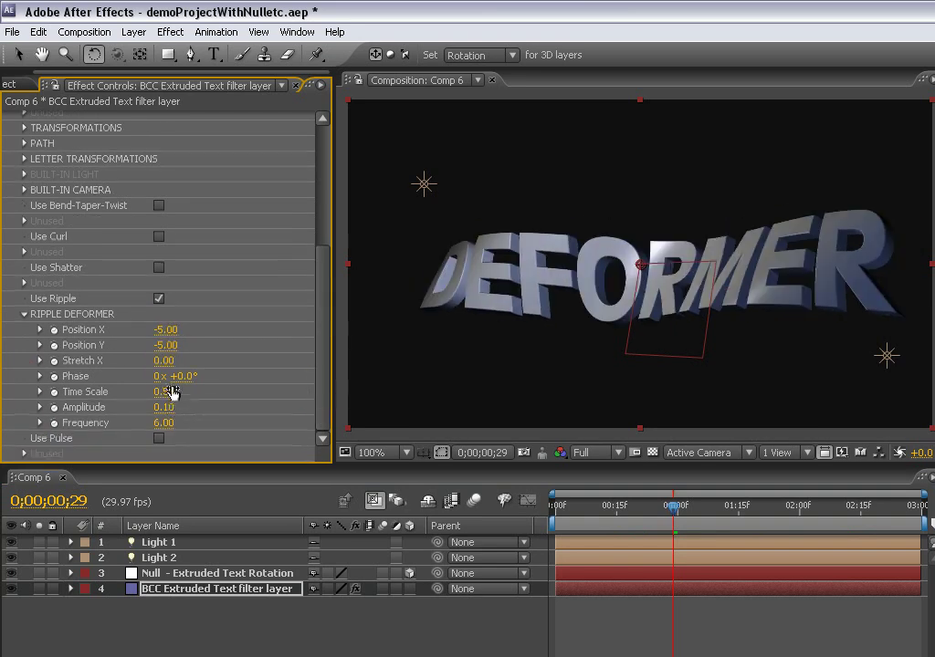
drag(160, 407, 182, 412)
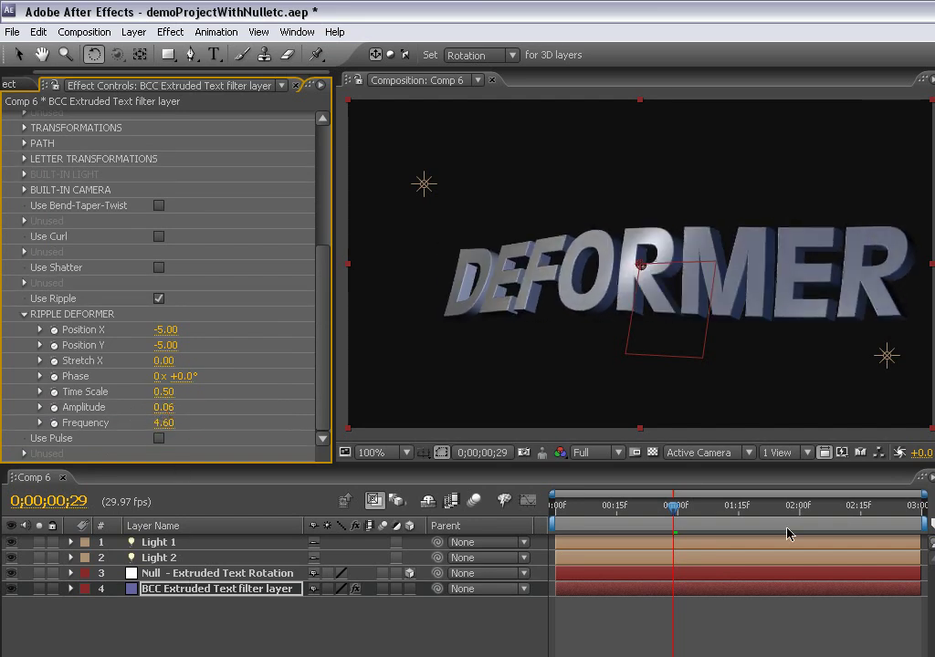
drag(589, 516, 657, 509)
Return to an earlier frame, rotate the null, and preview the animation from near the start.
key(ctrl+Up)
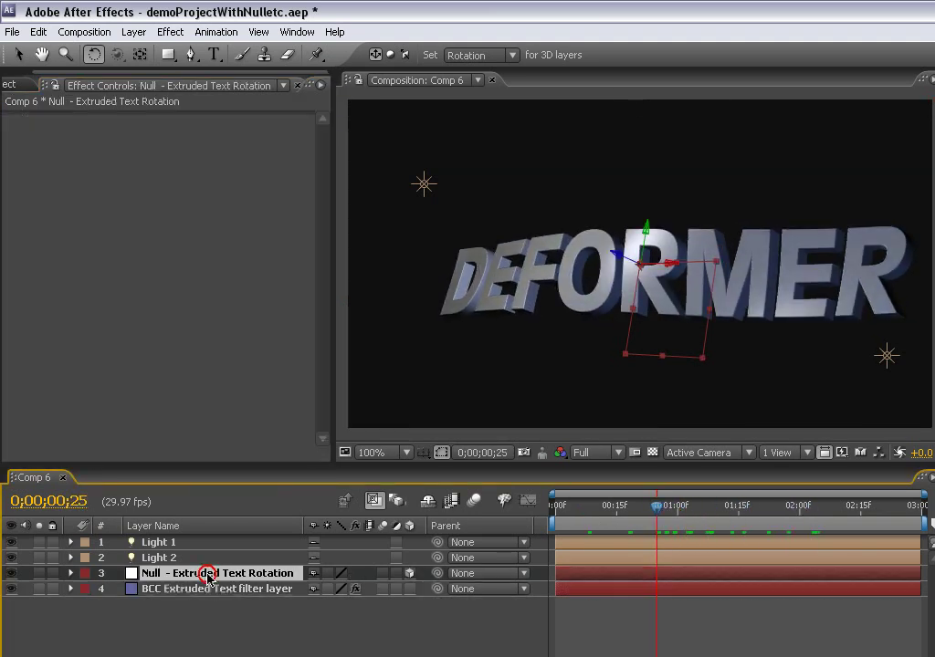
drag(646, 230, 640, 254)
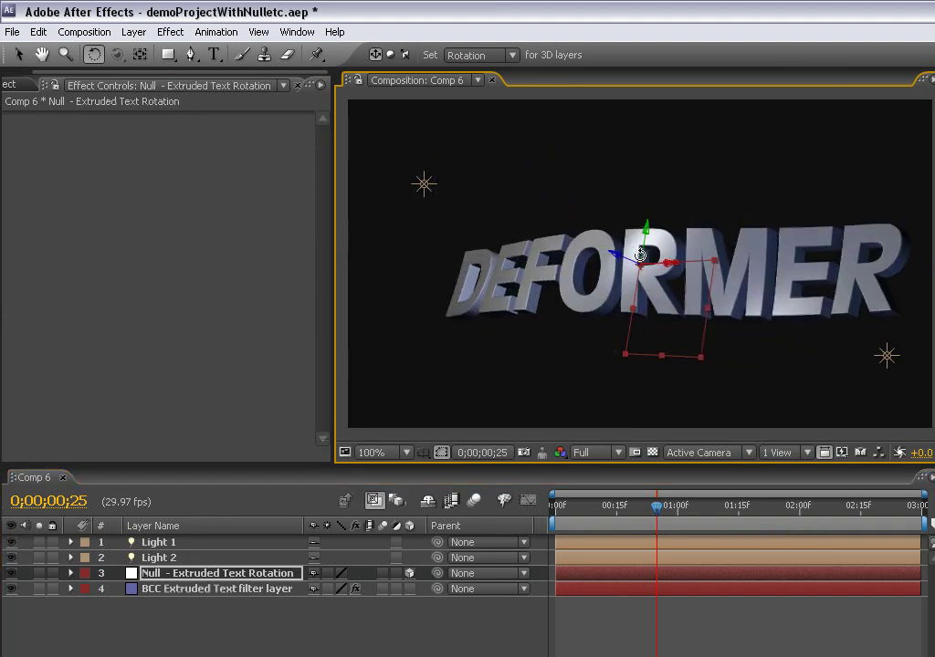
click(247, 590)
scroll(330, 404, down, 5)
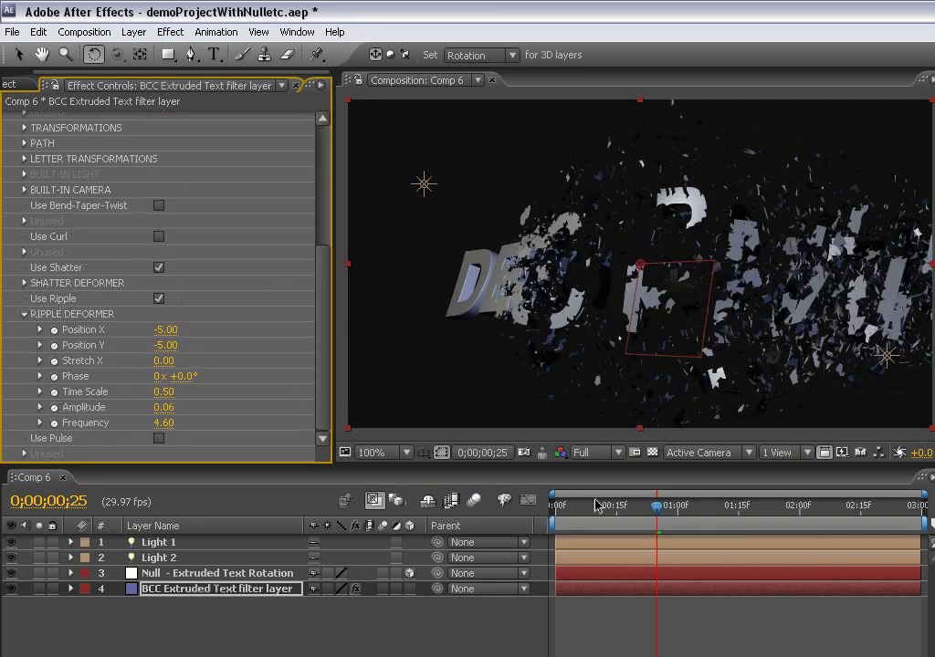
drag(558, 507, 624, 522)
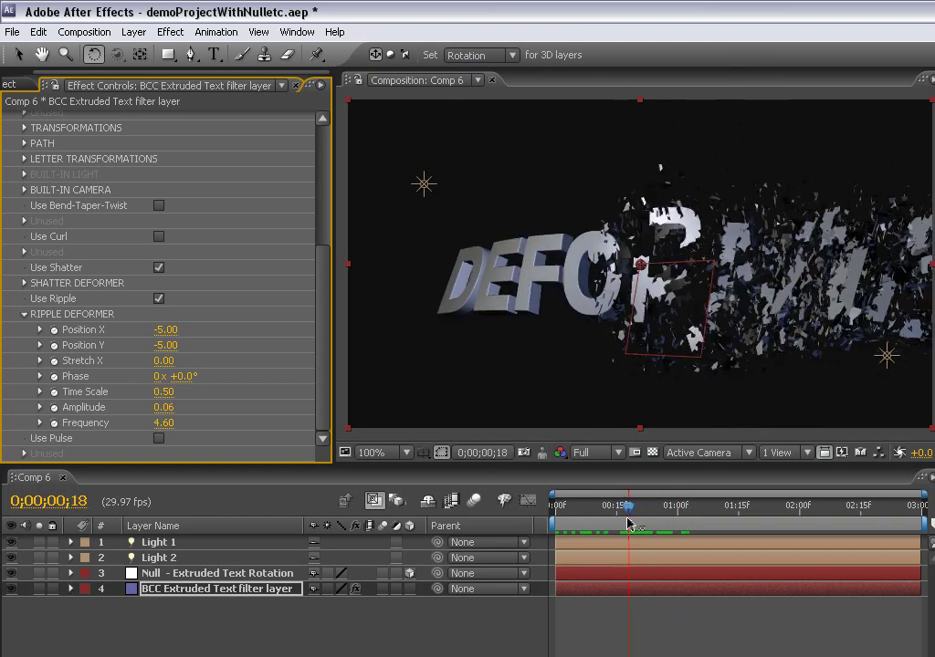
Turn Curl back on and raise its Amount to 102, previewing the curl.
click(158, 239)
click(25, 255)
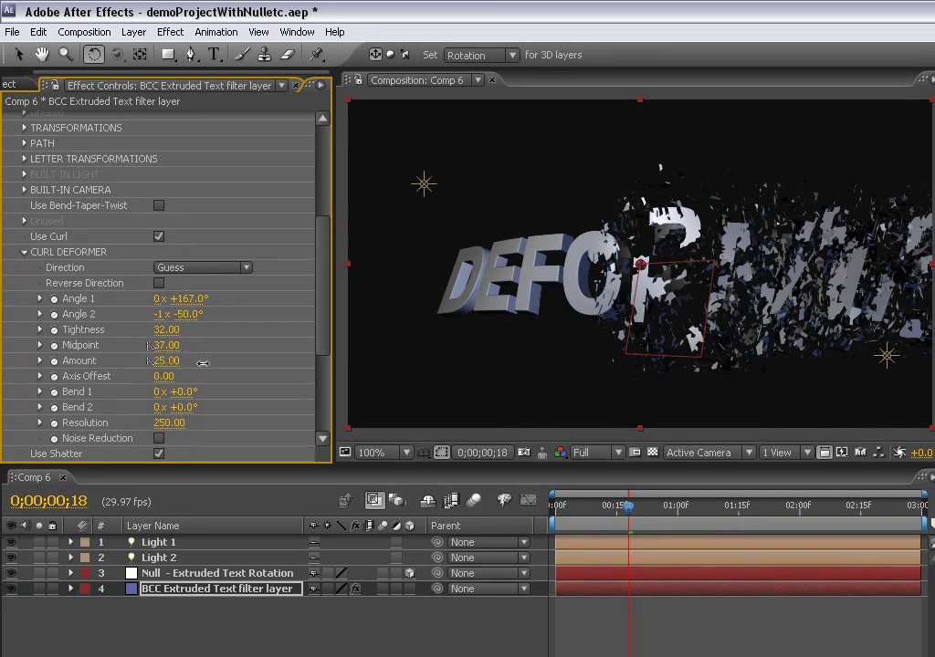
drag(201, 362, 268, 361)
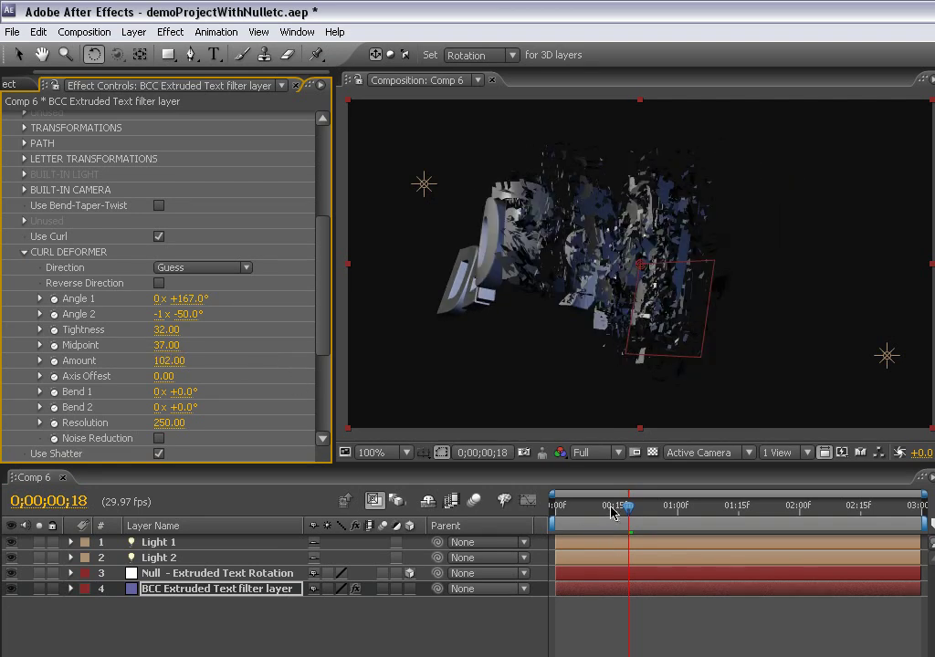
mouse_move(612, 513)
mouse_down()
mouse_move(590, 509)
mouse_move(635, 516)
mouse_move(594, 510)
mouse_move(622, 509)
mouse_up()
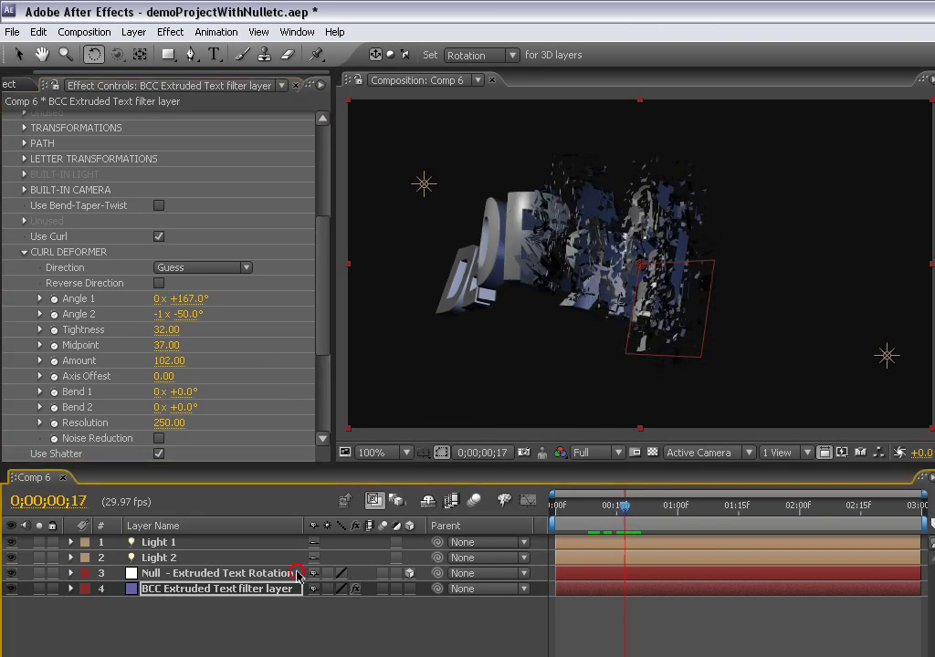
Rotate the null so the curled, shattering DEFORMER text reads along a rising diagonal.
click(304, 572)
drag(666, 262, 694, 220)
mouse_move(621, 507)
mouse_down()
mouse_move(597, 508)
mouse_move(703, 508)
mouse_move(603, 508)
mouse_up()
drag(668, 245, 684, 296)
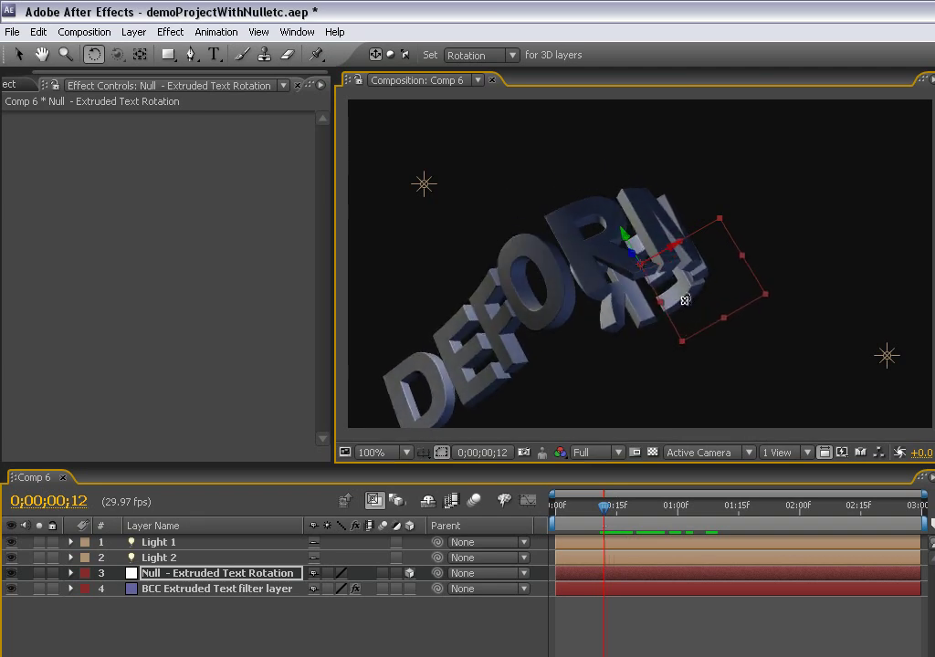
drag(688, 508, 588, 510)
Turn off Use Shatter and Use Curl and collapse the Ripple Deformer settings.
click(177, 588)
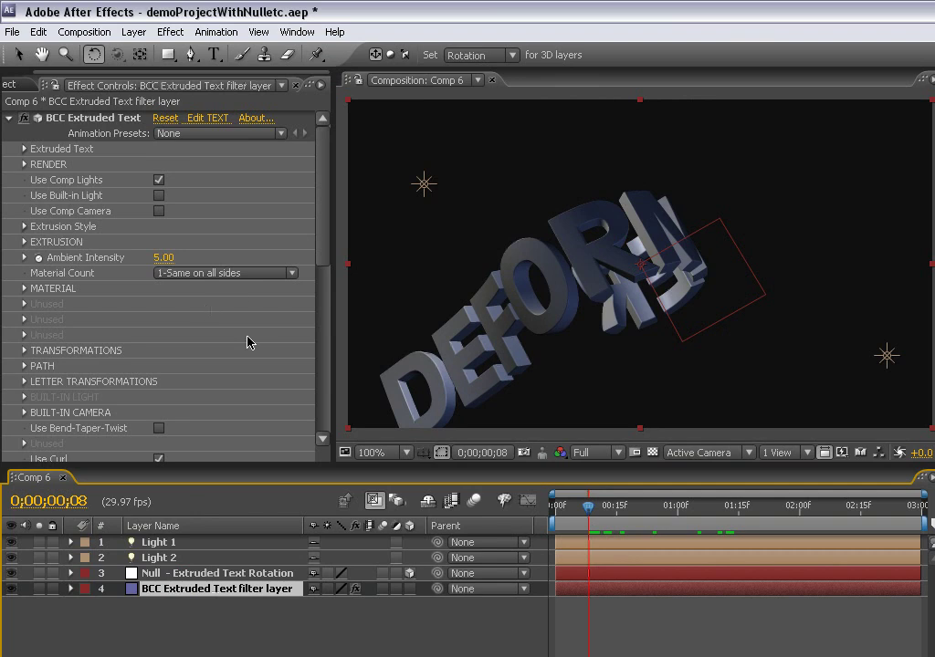
click(324, 431)
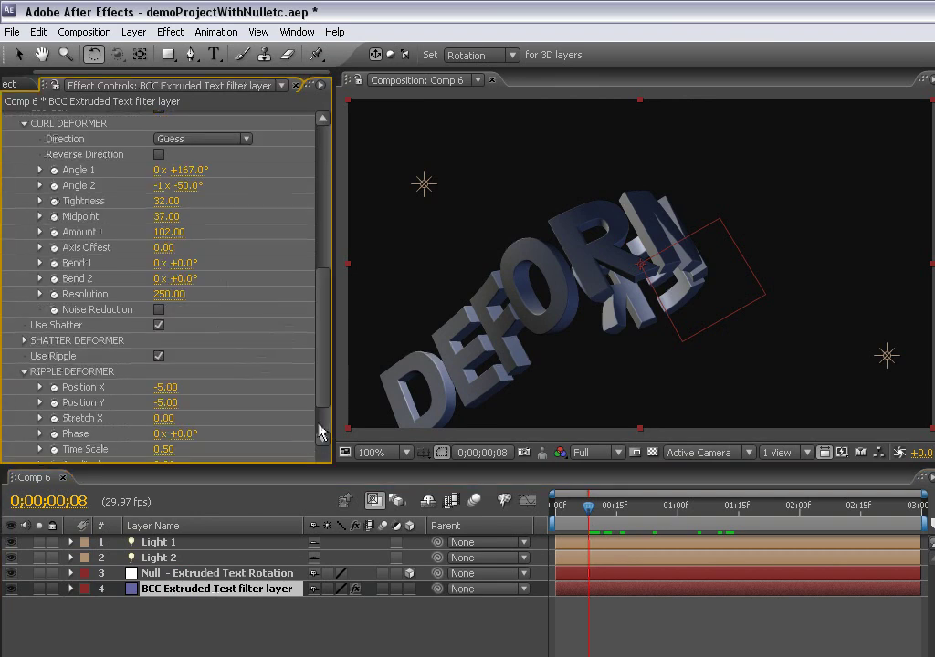
click(160, 356)
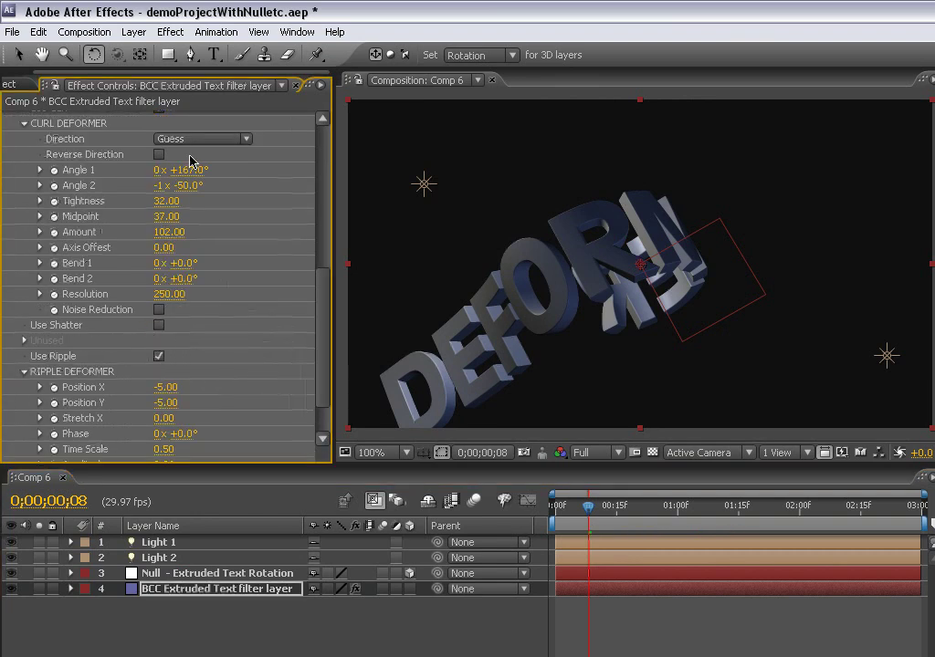
scroll(324, 274, up, 3)
click(158, 188)
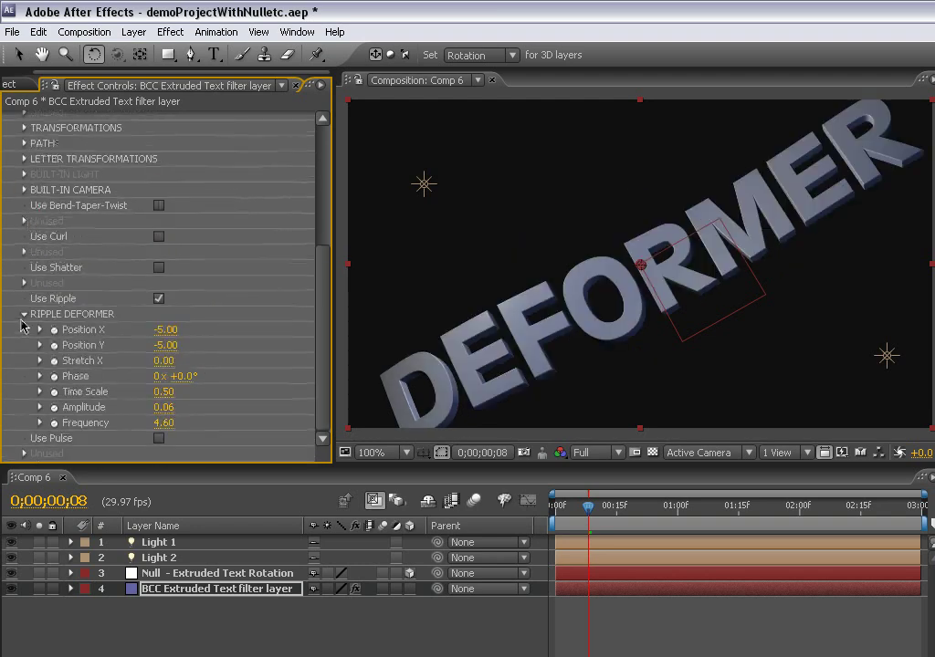
click(25, 314)
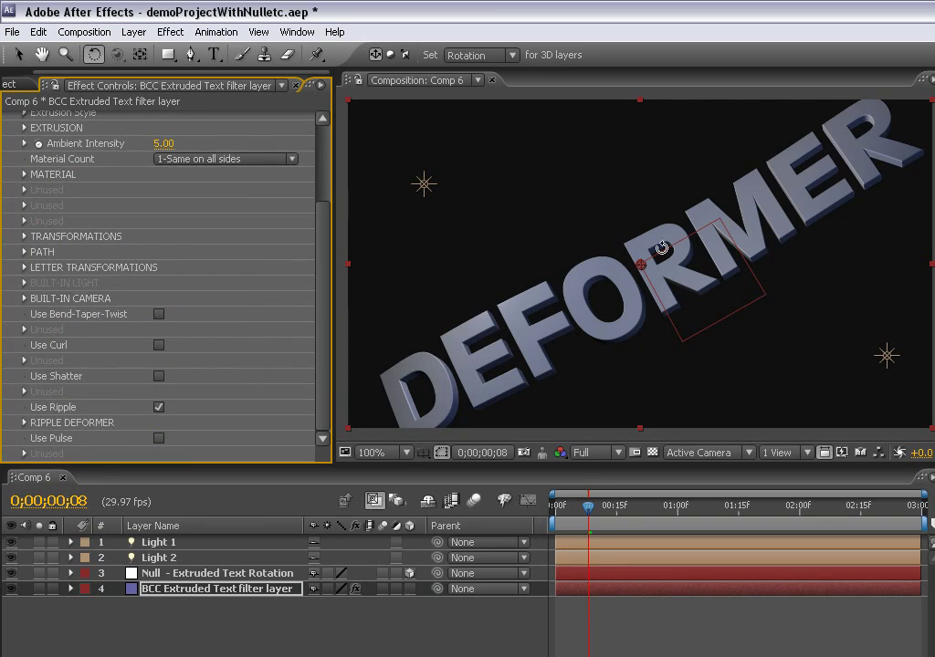
Rotate the Null layer so the rippling DEFORMER text sits nearly level in perspective.
click(666, 332)
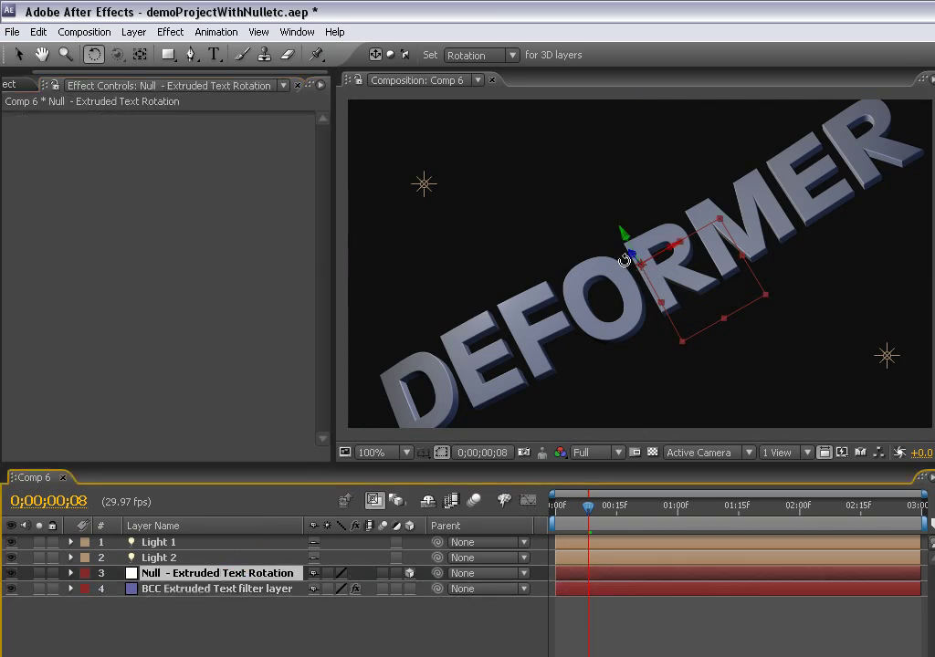
mouse_move(631, 256)
mouse_down()
mouse_move(622, 299)
mouse_move(653, 241)
mouse_move(623, 238)
mouse_up()
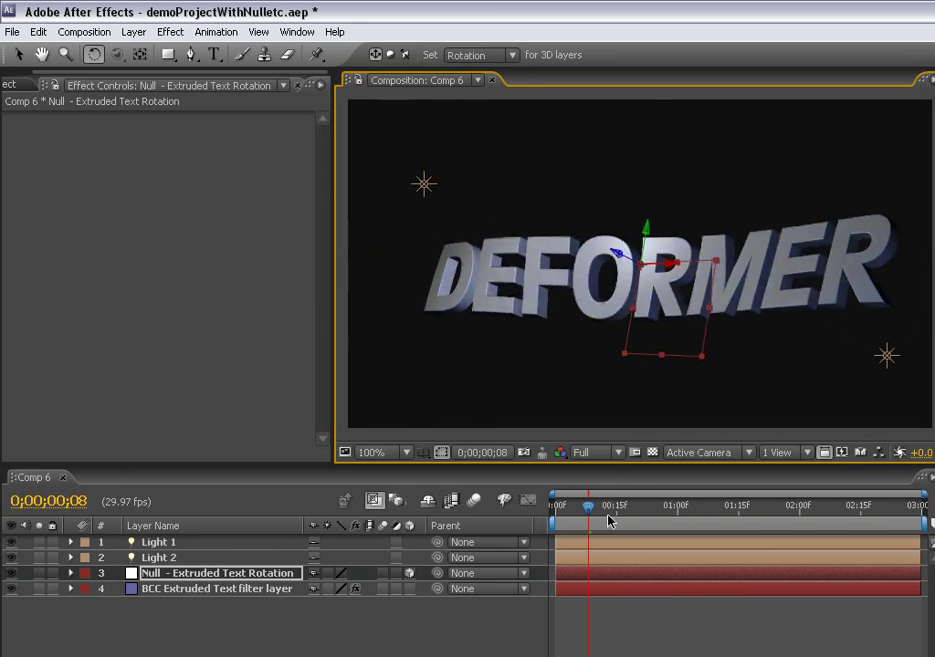
drag(607, 518, 652, 517)
click(209, 592)
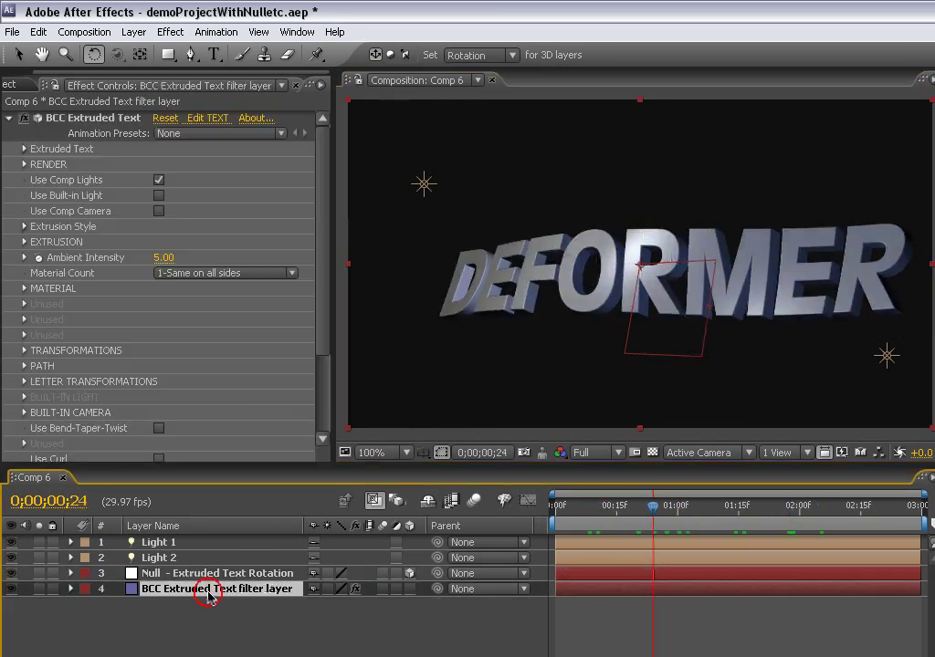
Replace the Ripple deformer with the Pulse deformer and preview the animation.
click(323, 440)
click(160, 409)
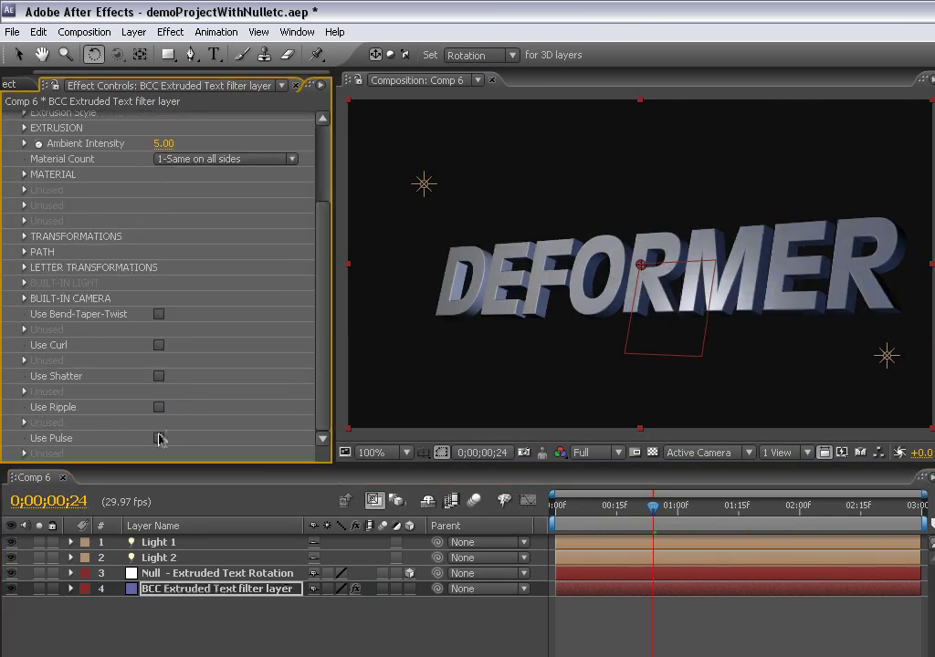
click(159, 438)
key(KP_0)
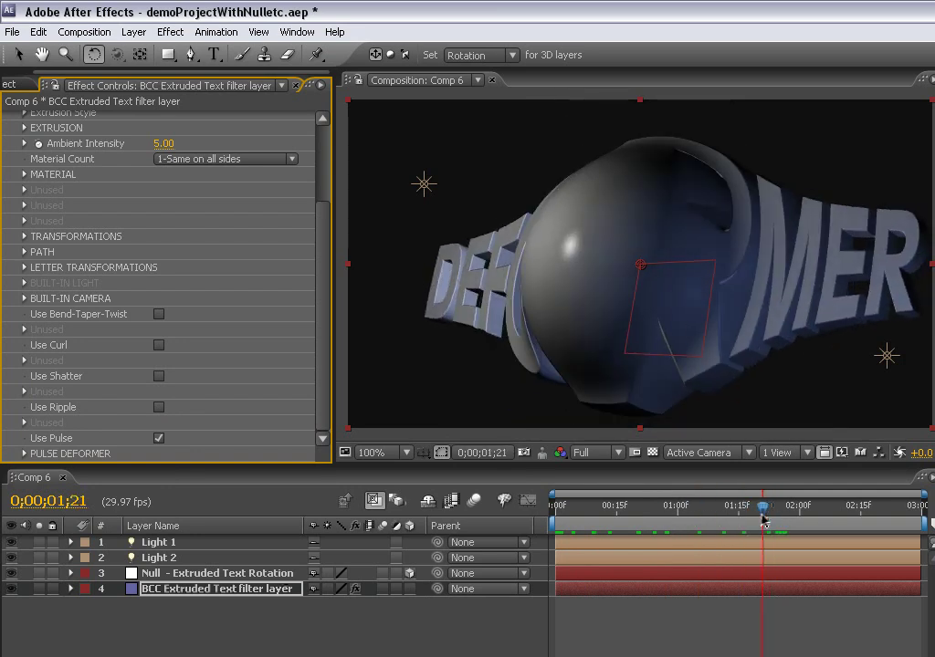
Set the Pulse bulge to Radius 55 and Center Offset -18, 1.00 to swell the O.
click(25, 454)
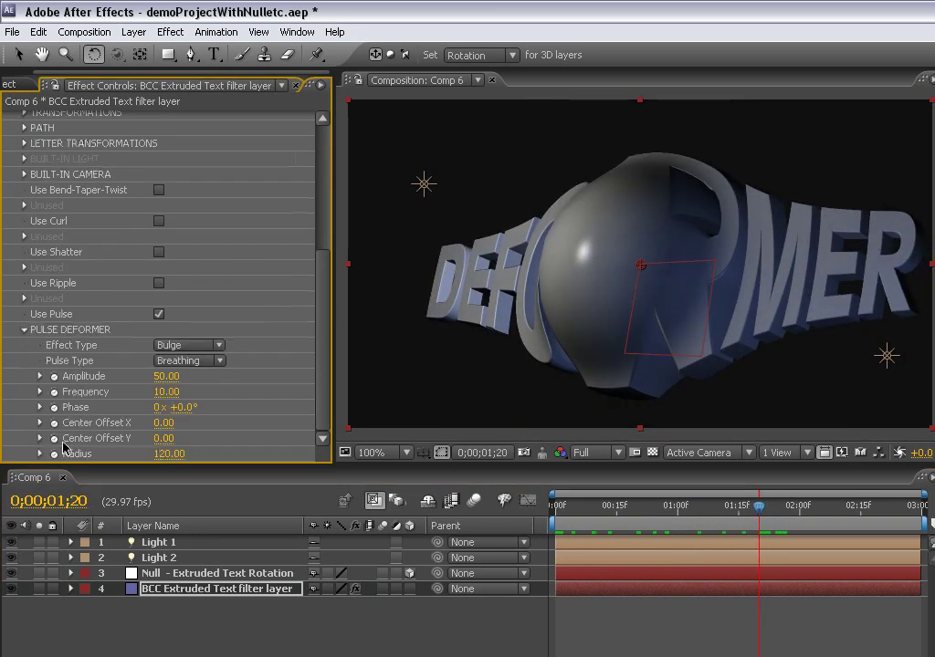
drag(136, 455, 89, 456)
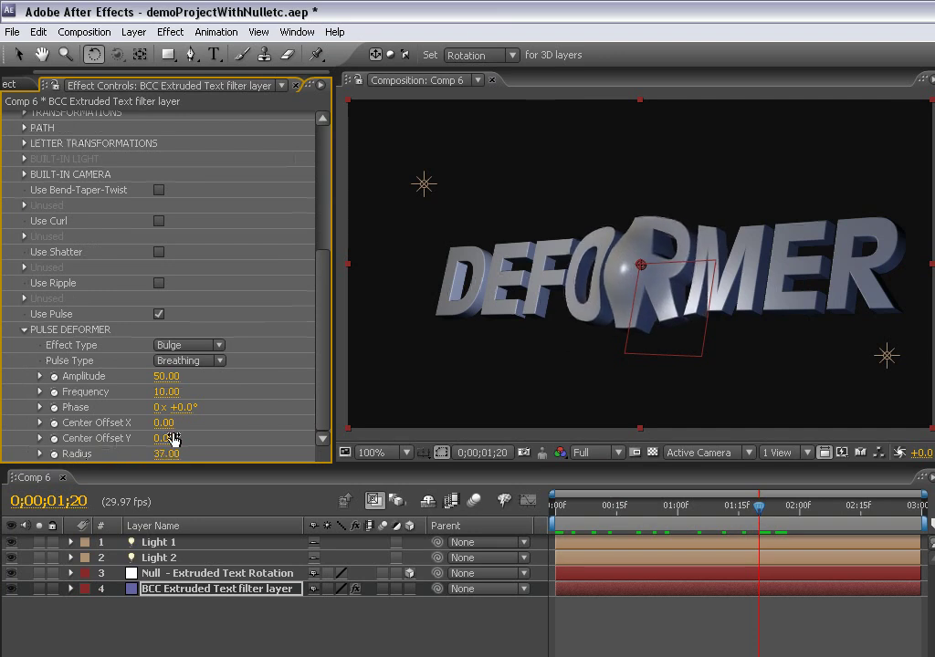
mouse_move(172, 437)
mouse_down()
mouse_move(198, 426)
mouse_move(281, 426)
mouse_move(87, 434)
mouse_move(185, 438)
mouse_up()
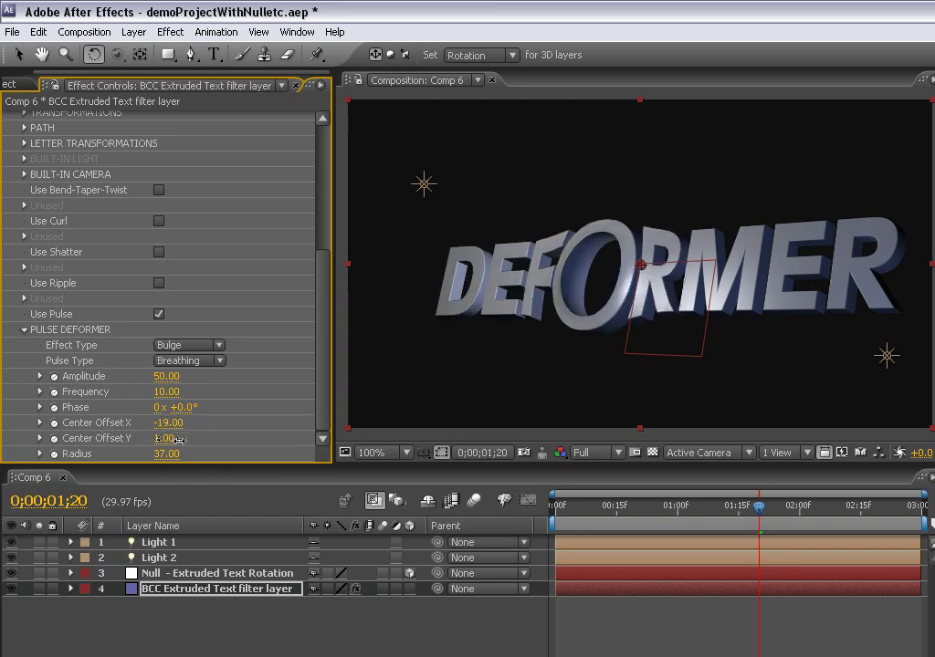
drag(180, 454, 186, 453)
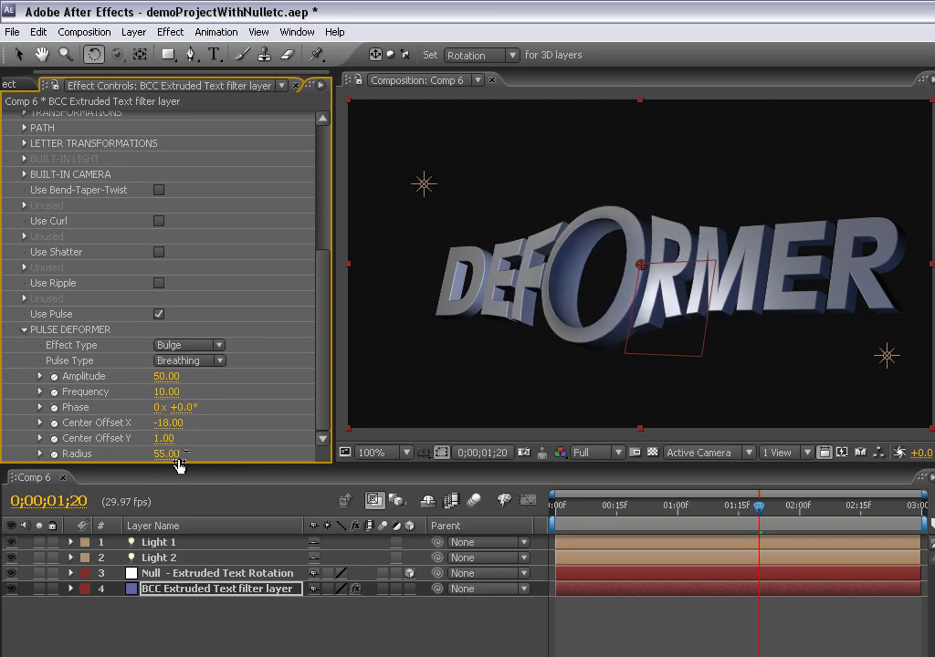